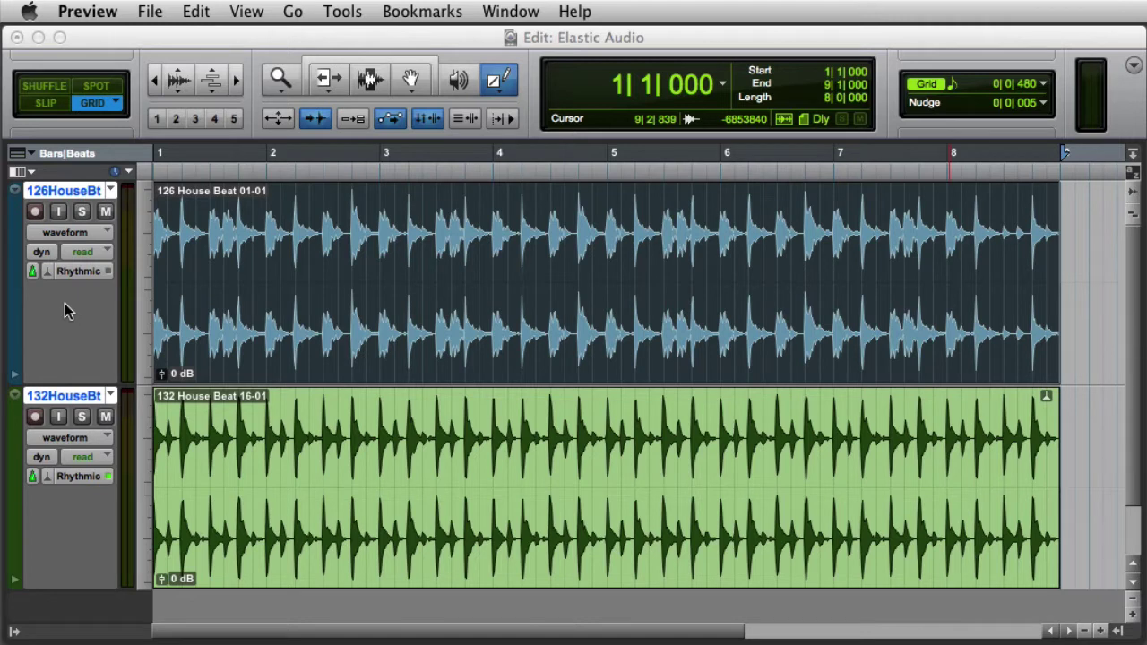
# Switch the 126HouseBt track's view selector to analysis to show its transient event markers.
pyautogui.click(61, 235)
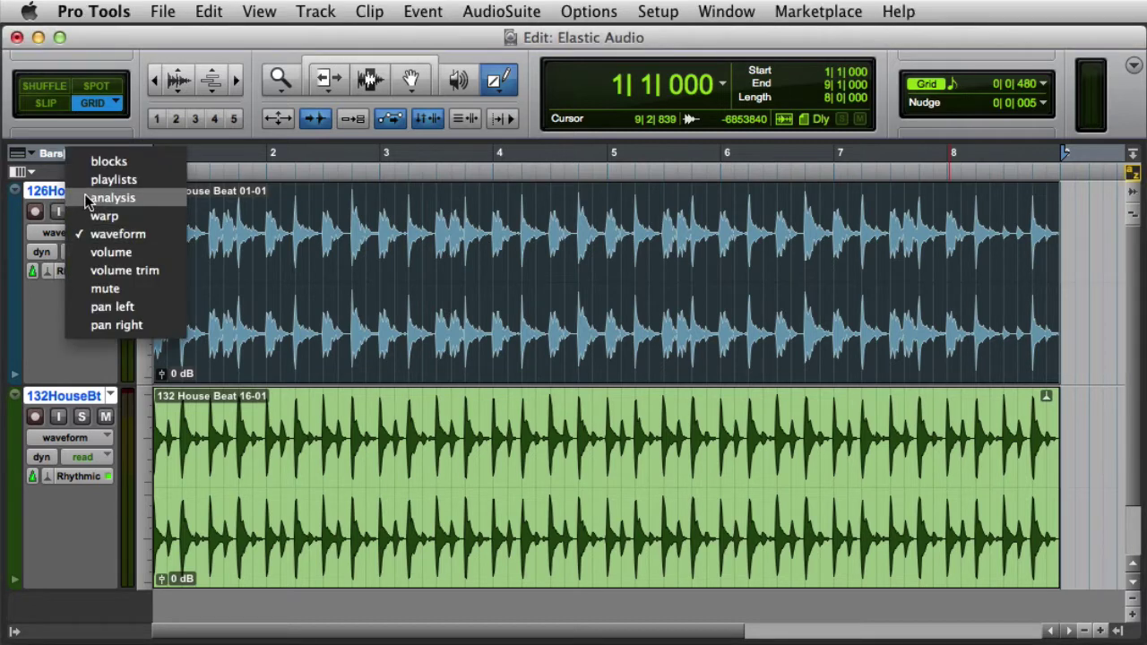
pyautogui.click(88, 199)
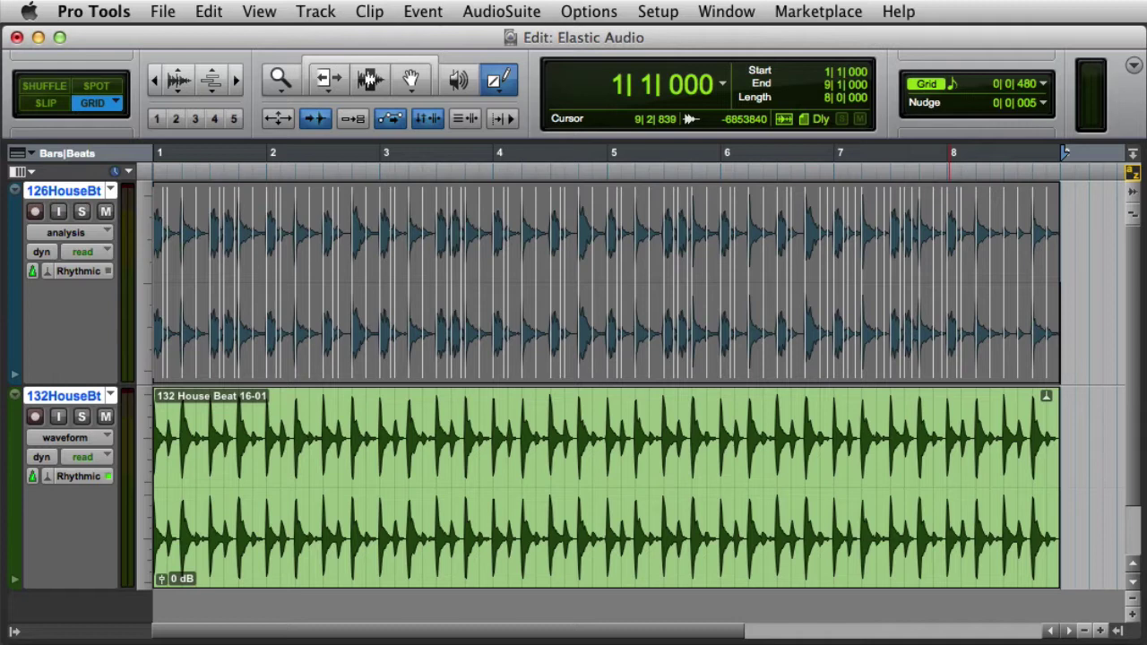
# Set the 132HouseBt track's view selector to warp.
pyautogui.click(75, 444)
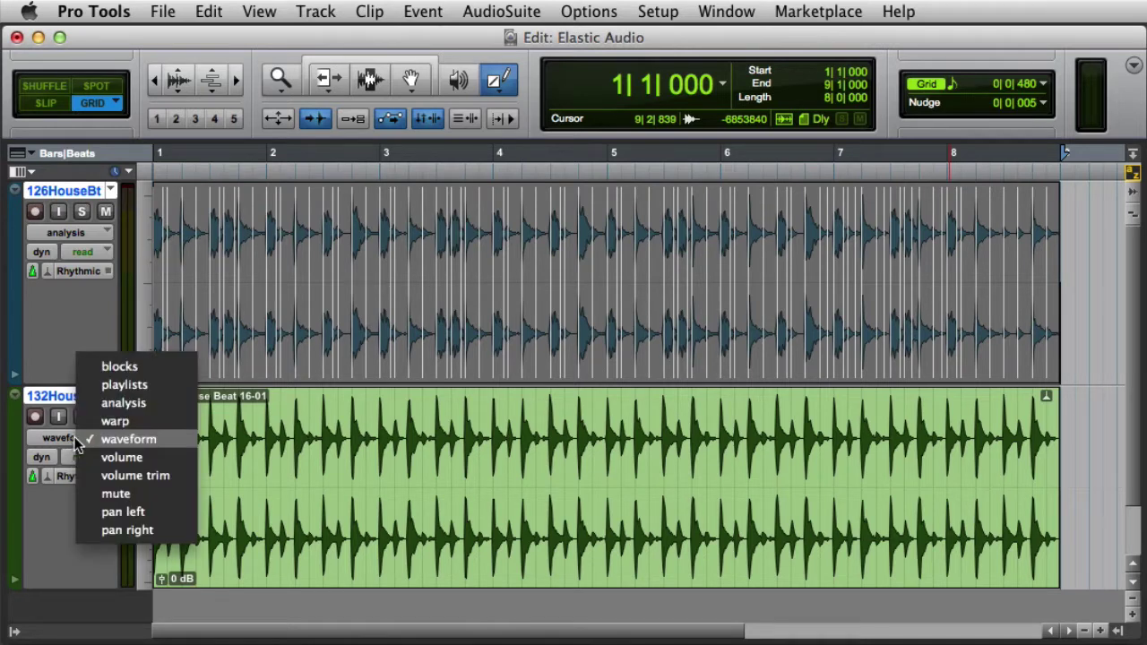
pyautogui.click(111, 421)
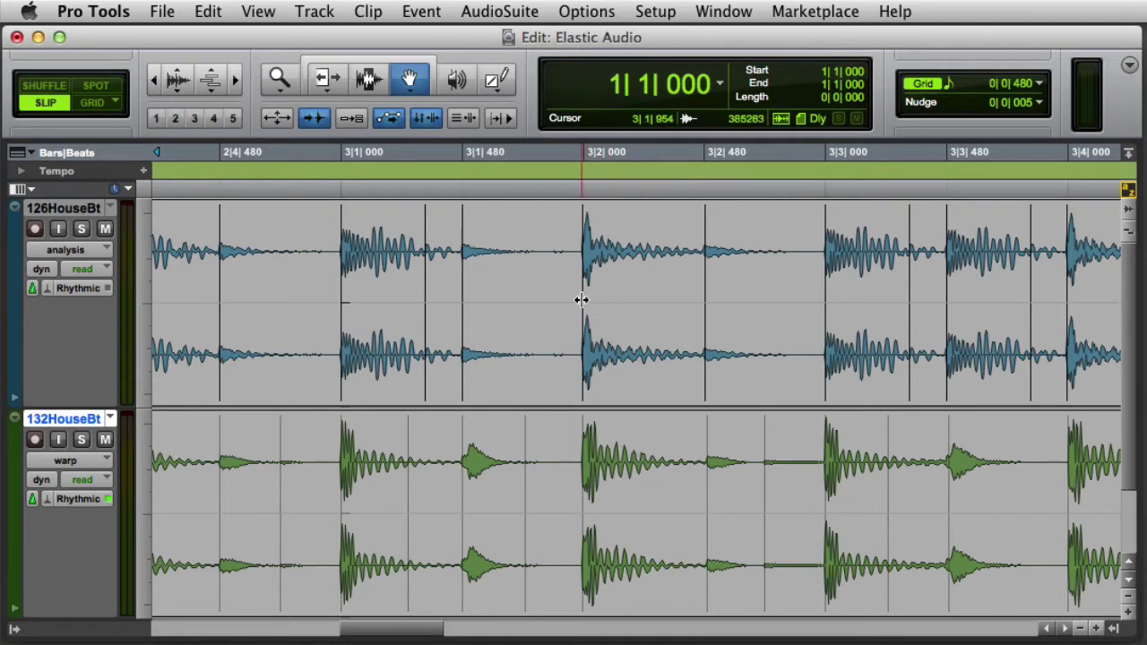
# Move the 126HouseBt event marker near 3|2 earlier and stretch the 132HouseBt hit at 3|2 later.
pyautogui.moveTo(583, 299); pyautogui.dragTo(533, 303)
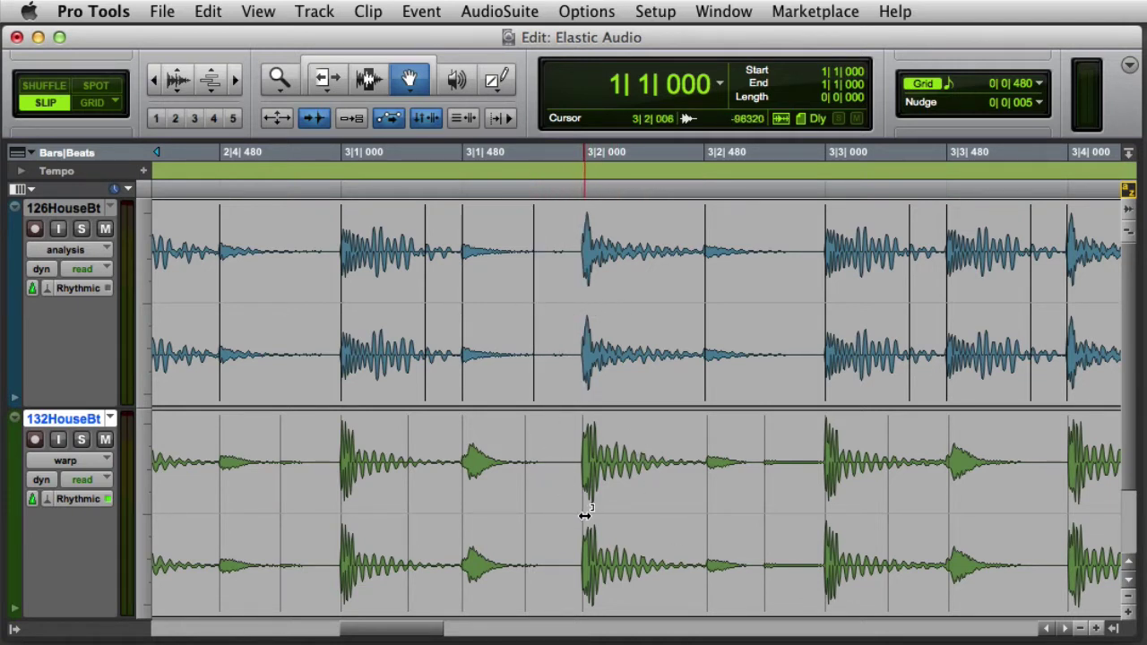
pyautogui.moveTo(583, 512)
pyautogui.mouseDown()
pyautogui.moveTo(735, 511)
pyautogui.moveTo(594, 510)
pyautogui.mouseUp()
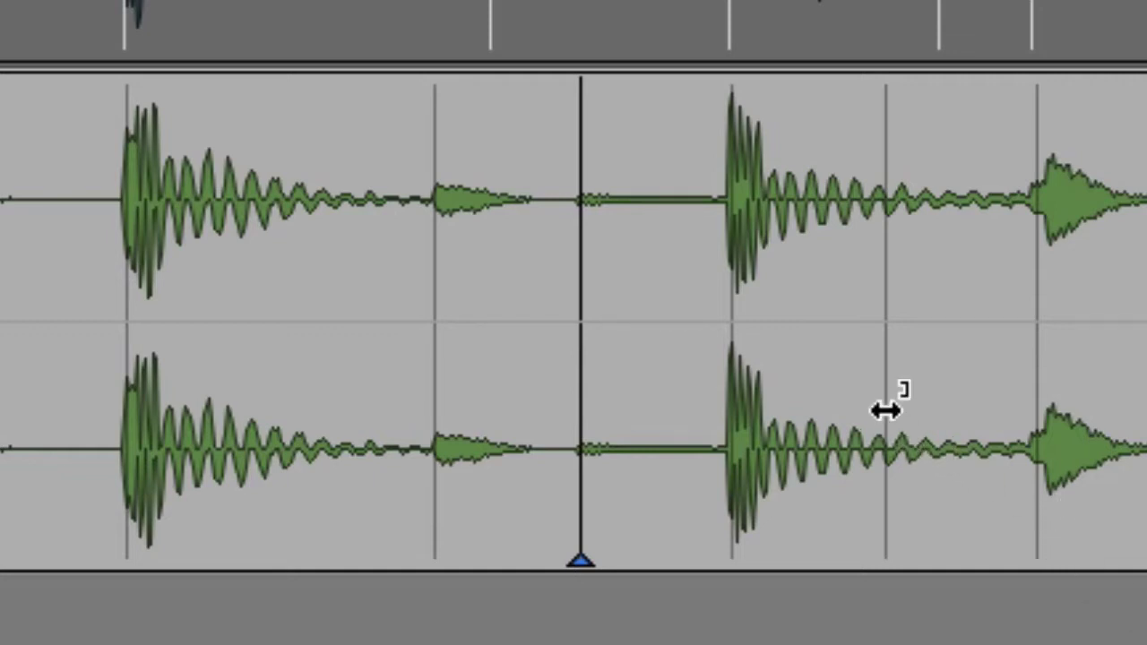
# Move an existing 132HouseBt warp marker later, then create a new warp marker and reposition that beat.
pyautogui.moveTo(887, 409)
pyautogui.mouseDown()
pyautogui.moveTo(1103, 415)
pyautogui.moveTo(895, 414)
pyautogui.mouseUp()
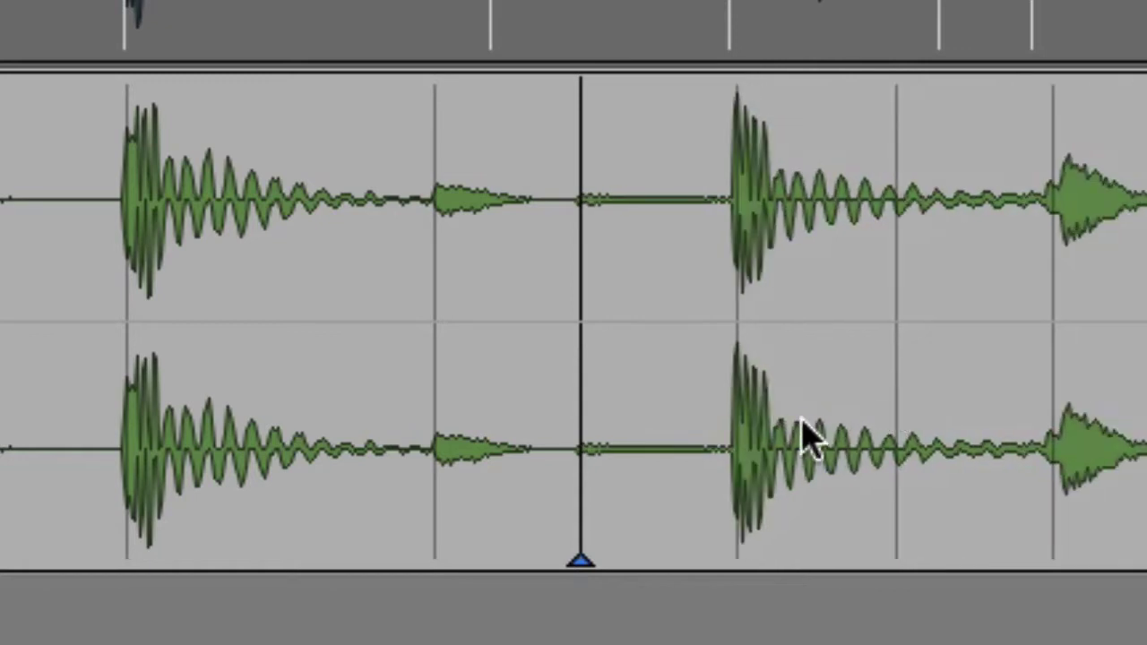
pyautogui.moveTo(423, 410)
pyautogui.mouseDown()
pyautogui.moveTo(427, 386)
pyautogui.moveTo(209, 387)
pyautogui.moveTo(381, 383)
pyautogui.mouseUp()
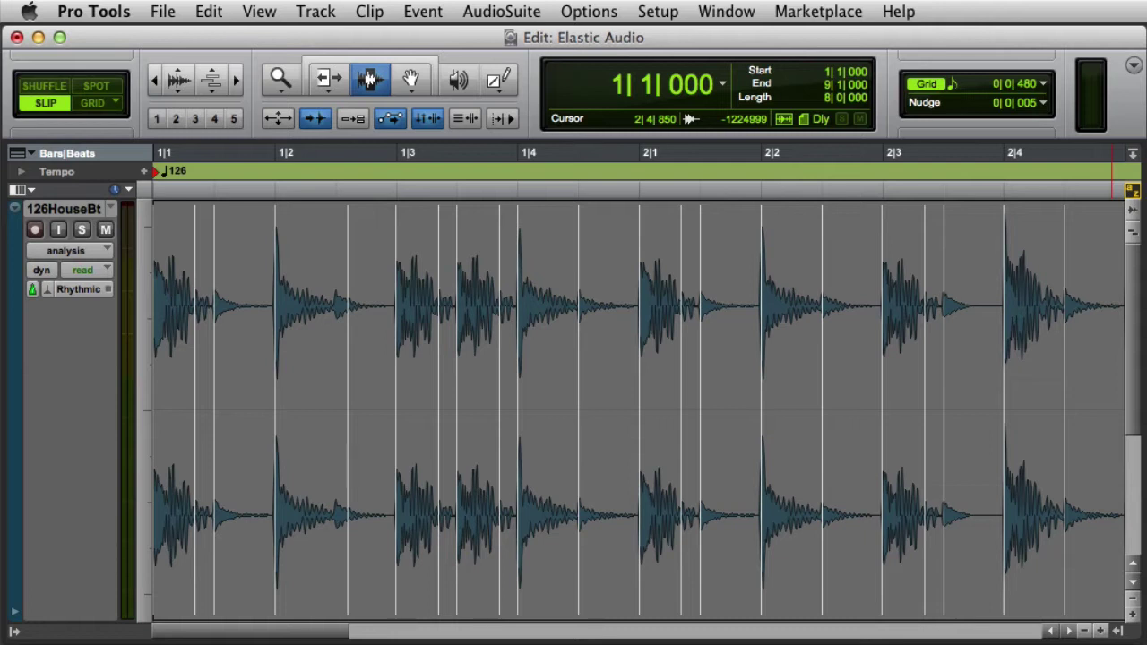
# Add 126HouseBt event markers with the Pencil and Grabber tools, including one between 2|1 and 2|2.
pyautogui.press('F10')
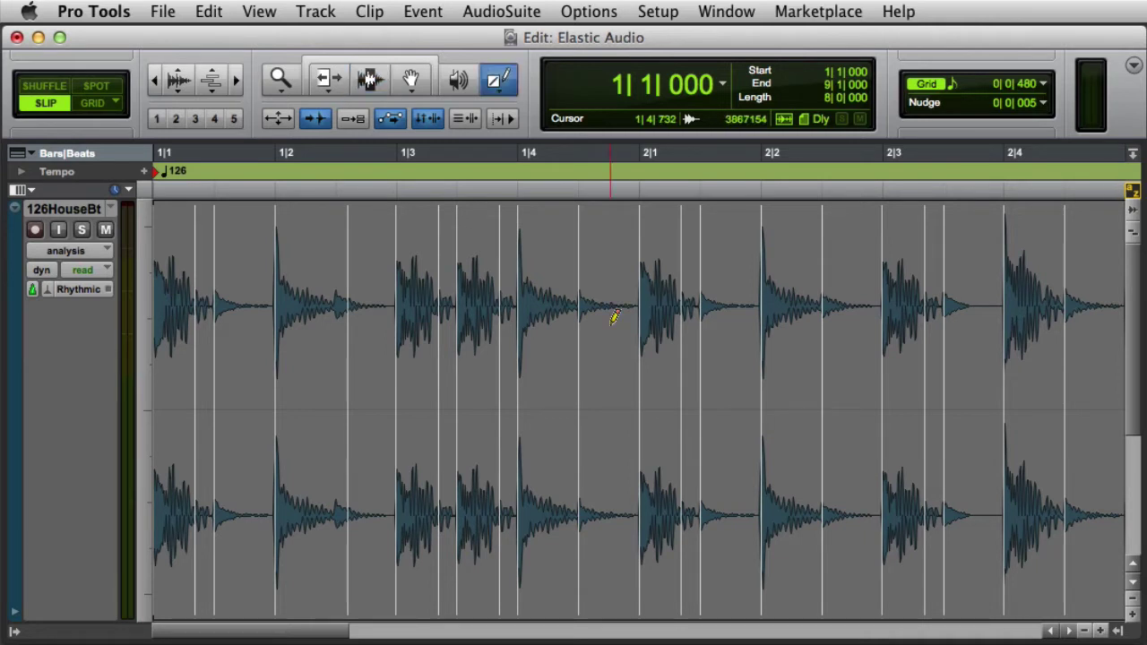
pyautogui.click(611, 320)
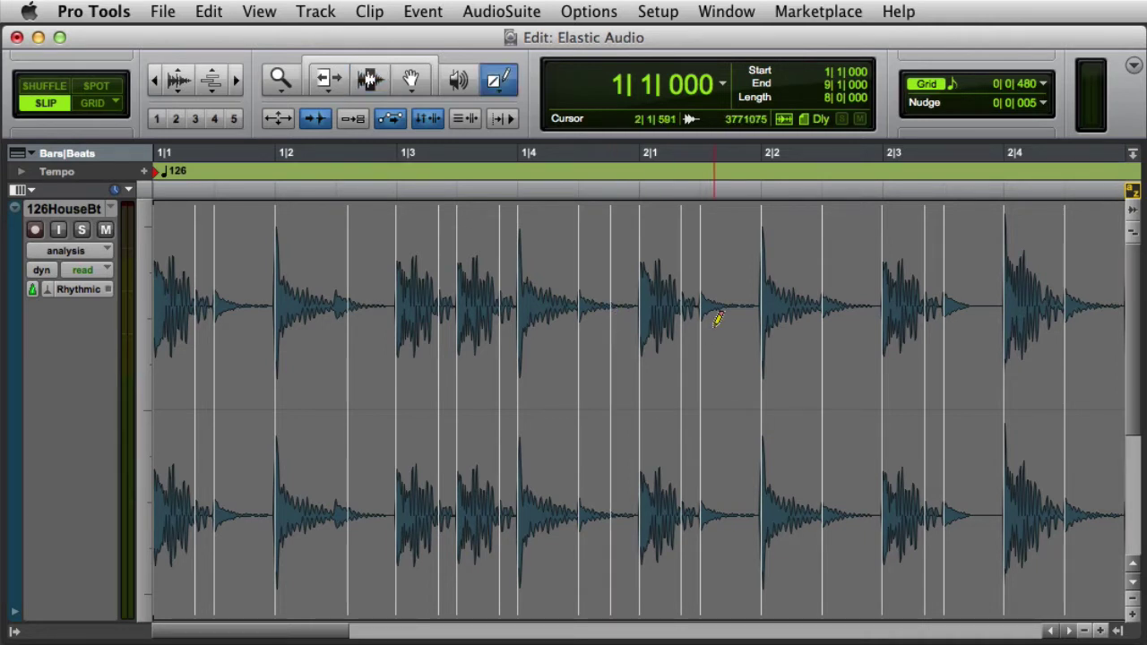
pyautogui.click(410, 80)
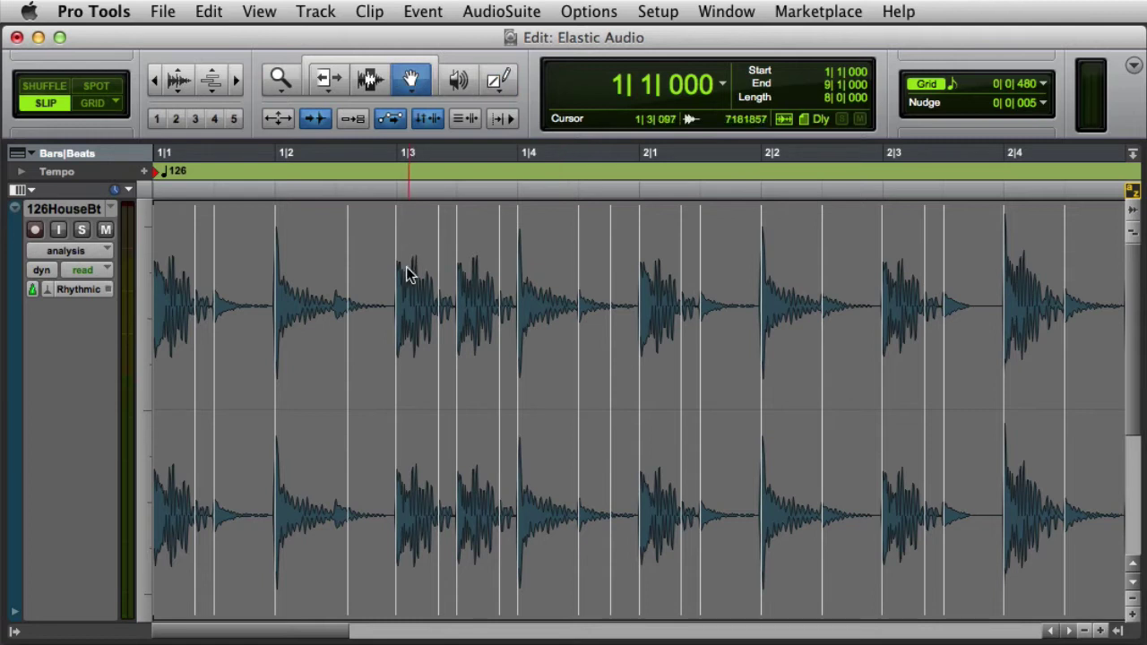
pyautogui.doubleClick(311, 377)
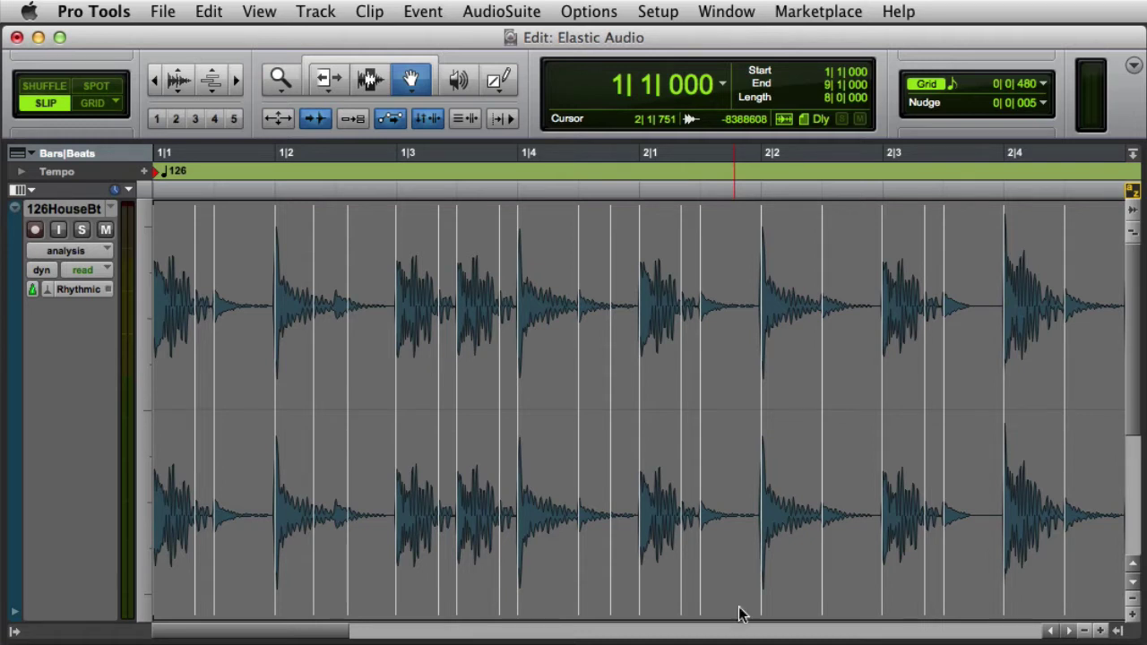
pyautogui.doubleClick(734, 374)
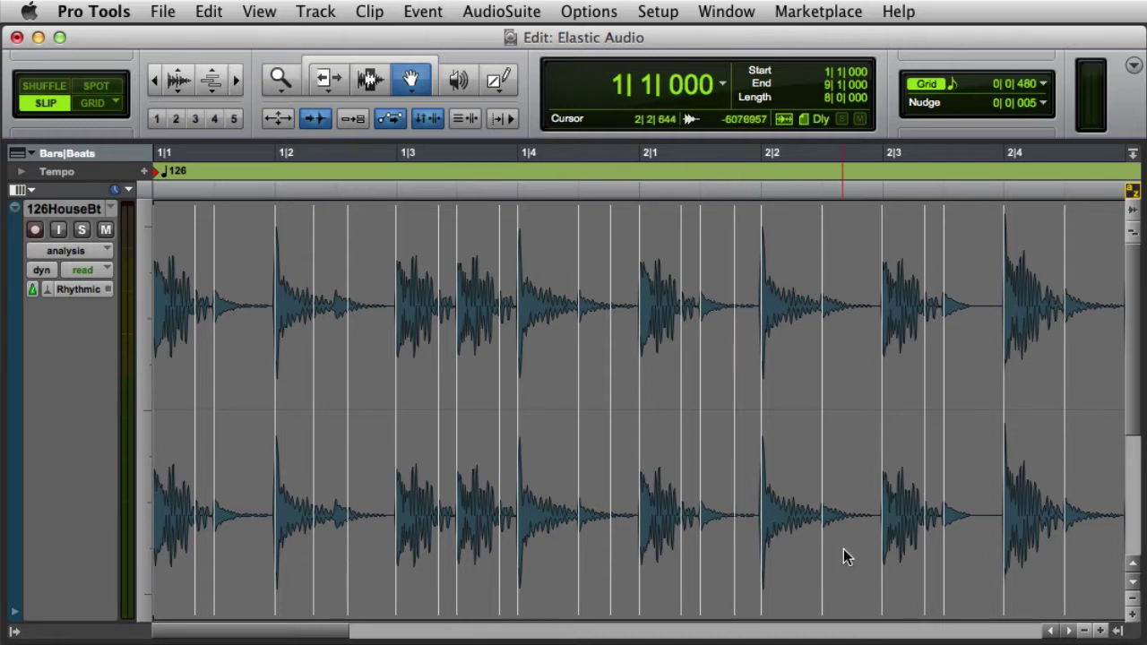
# Add another event marker using the Elastic Audio tool's right-click Add Event Marker.
pyautogui.click(383, 84)
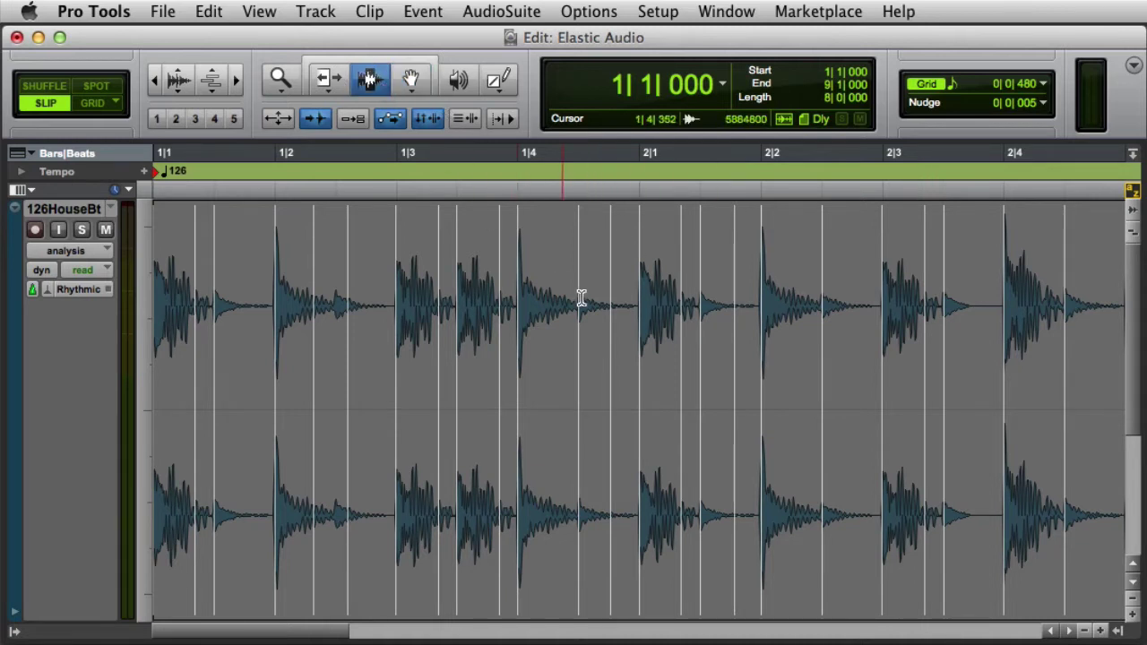
pyautogui.rightClick(552, 375)
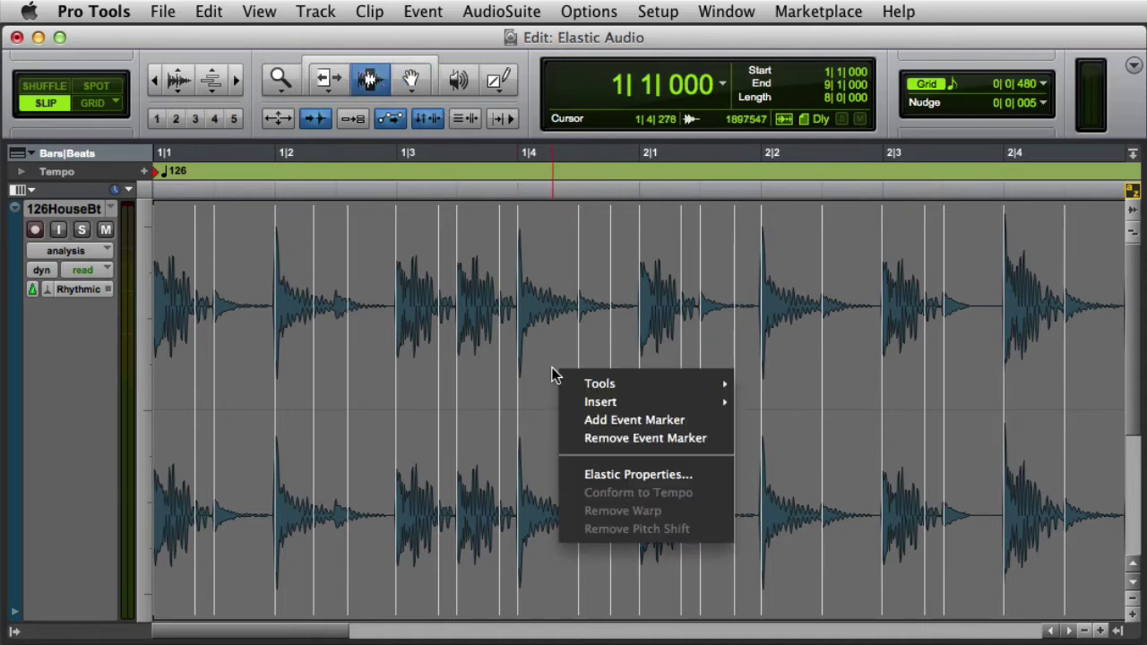
pyautogui.click(573, 420)
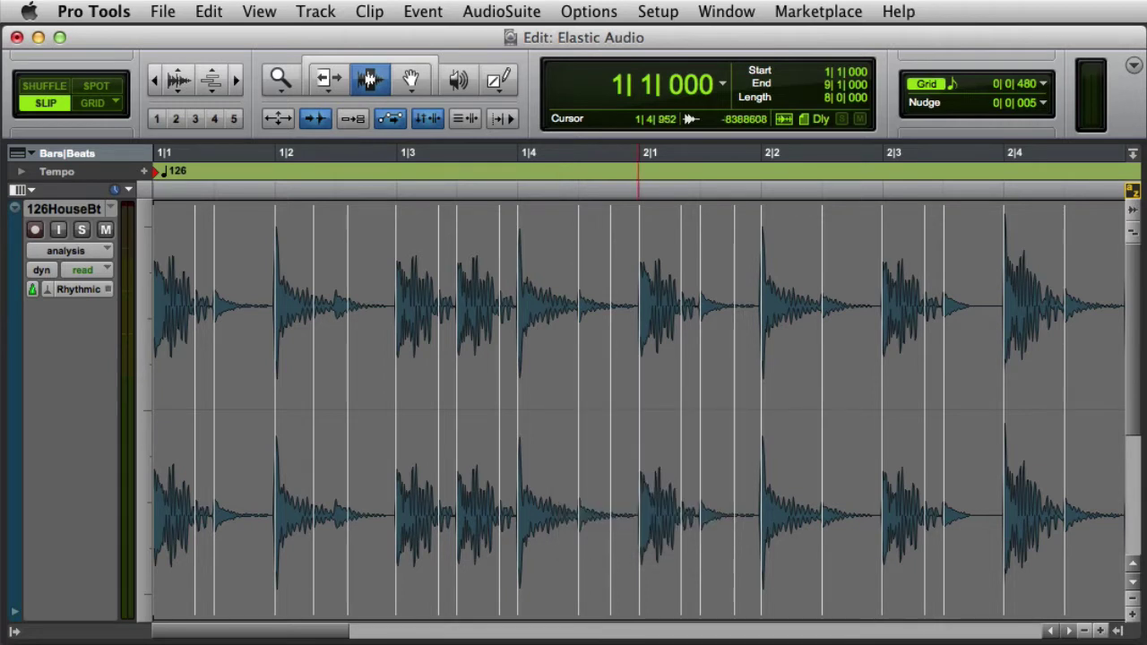
pyautogui.click(419, 85)
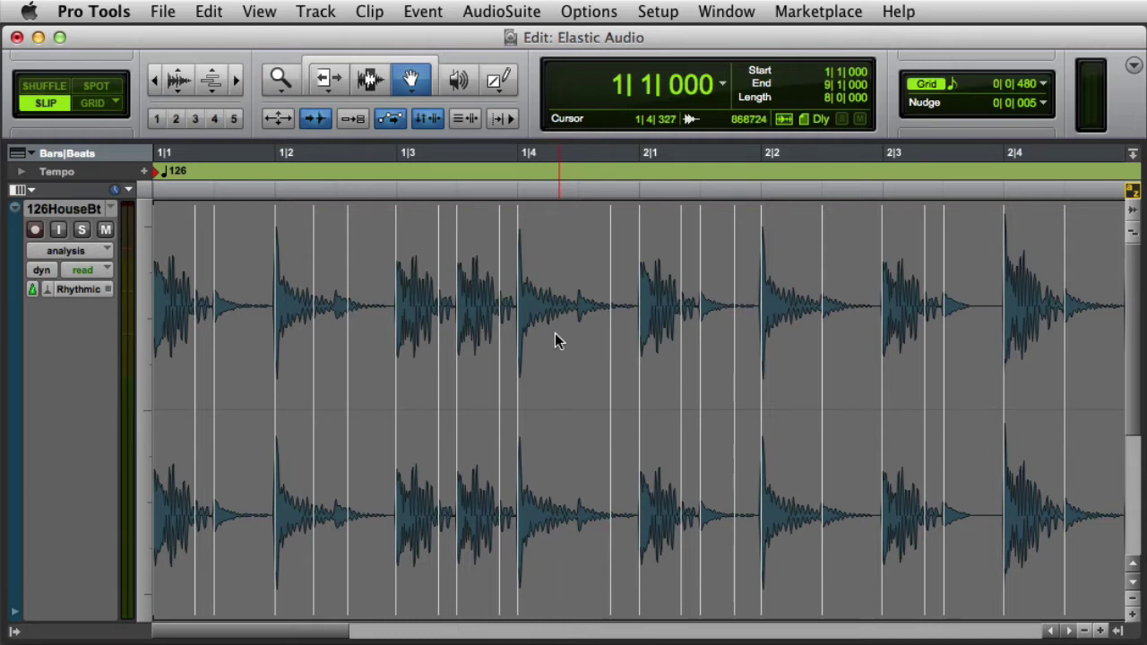
# Delete the event markers from 1|4|589 to 2|2 and from 2|2|365 to 2|3|730.
pyautogui.press('F7')
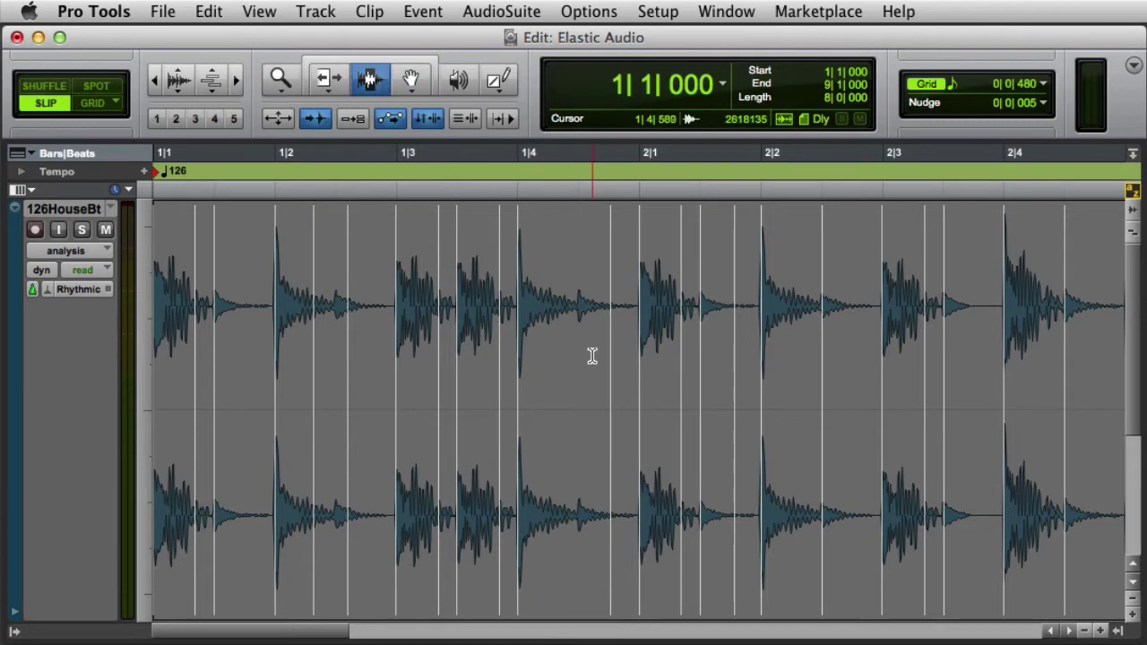
pyautogui.moveTo(590, 349); pyautogui.dragTo(795, 362)
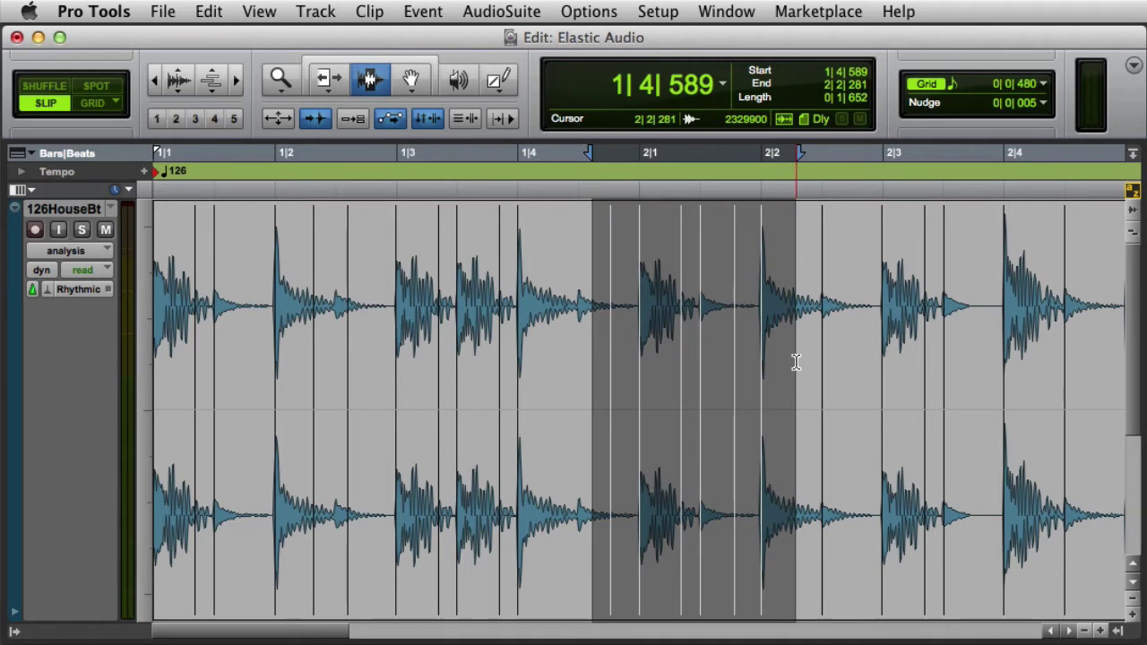
pyautogui.press('Left')
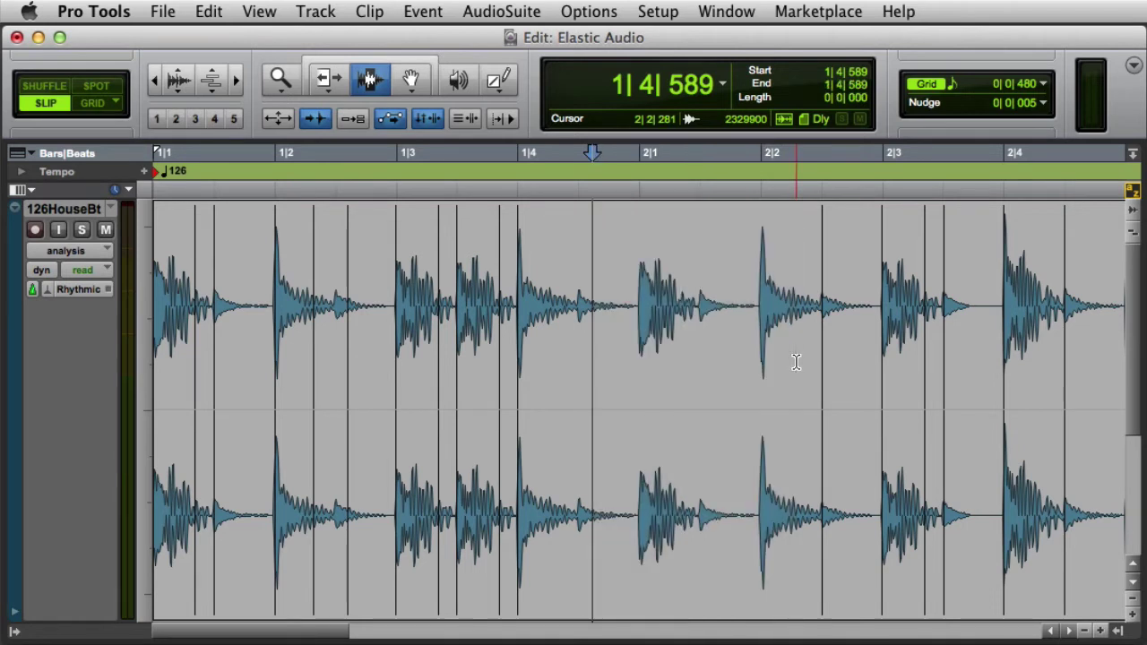
pyautogui.moveTo(806, 363); pyautogui.dragTo(975, 364)
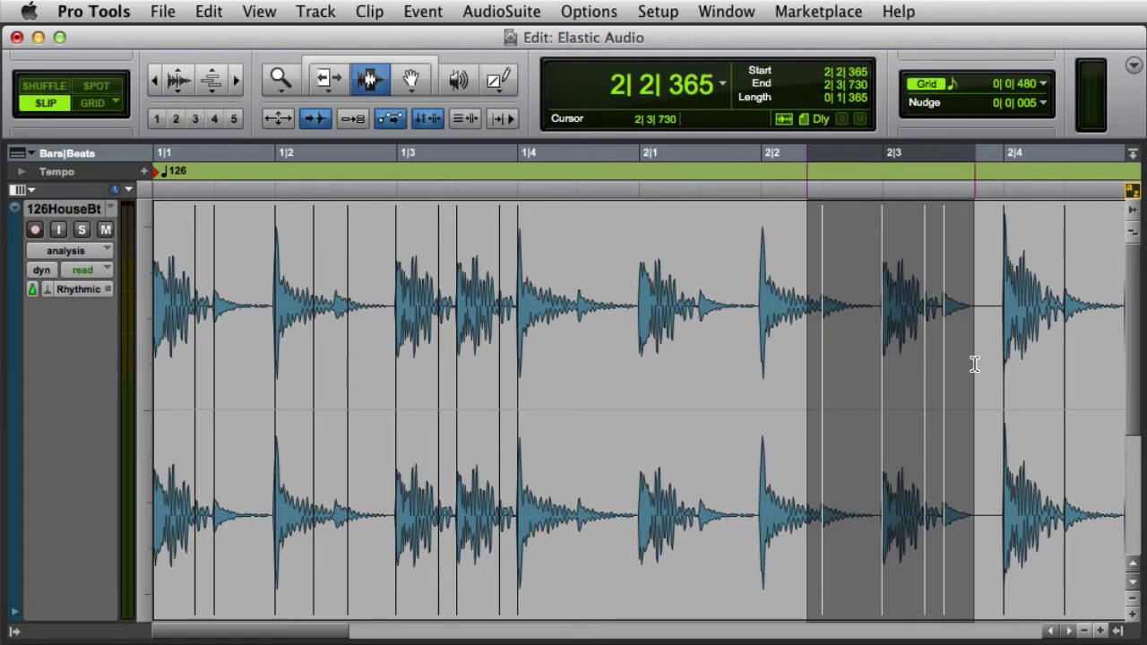
pyautogui.rightClick(956, 358)
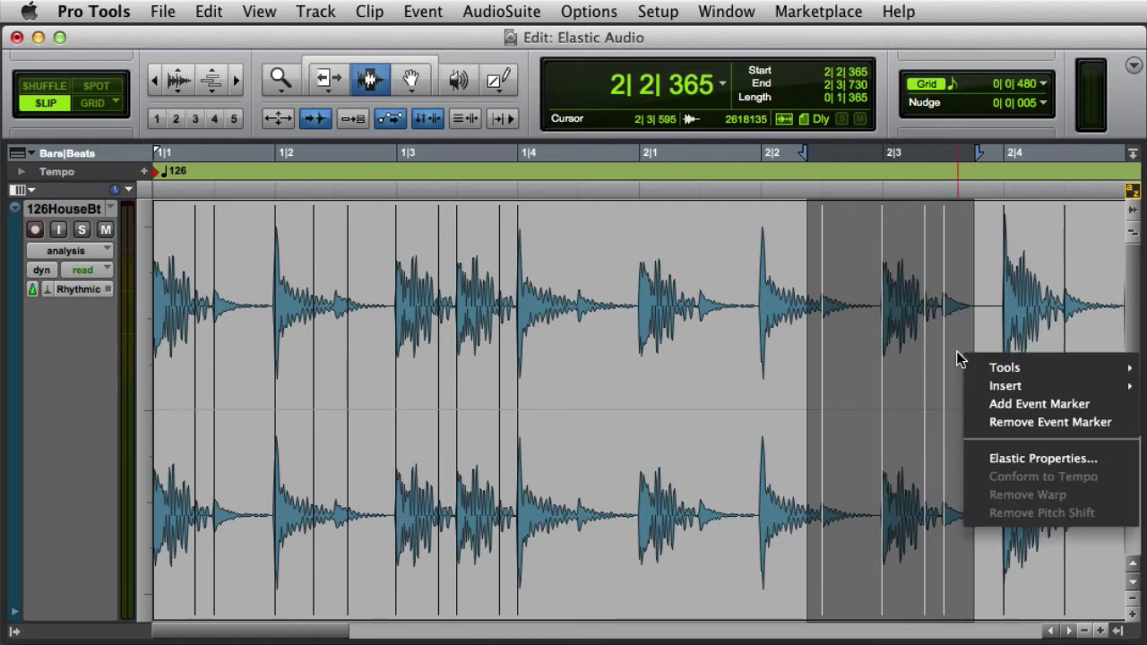
pyautogui.click(976, 423)
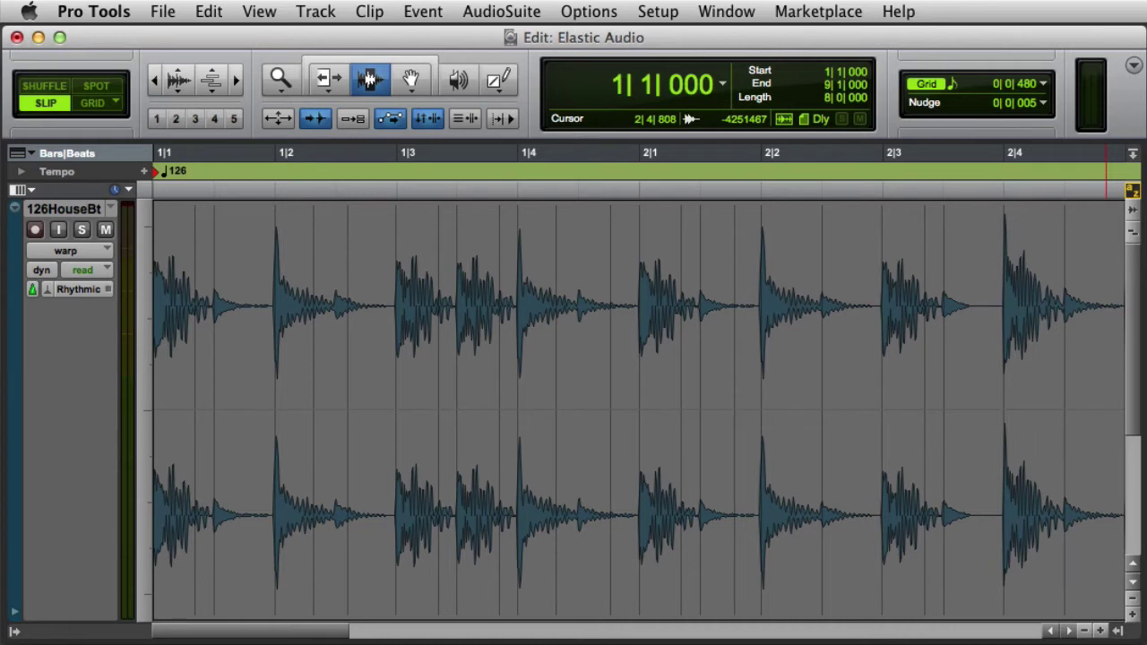
# Add warp markers just before 2|1, near 2|2, near 2|3, plus one via the right-click menu.
pyautogui.click(498, 80)
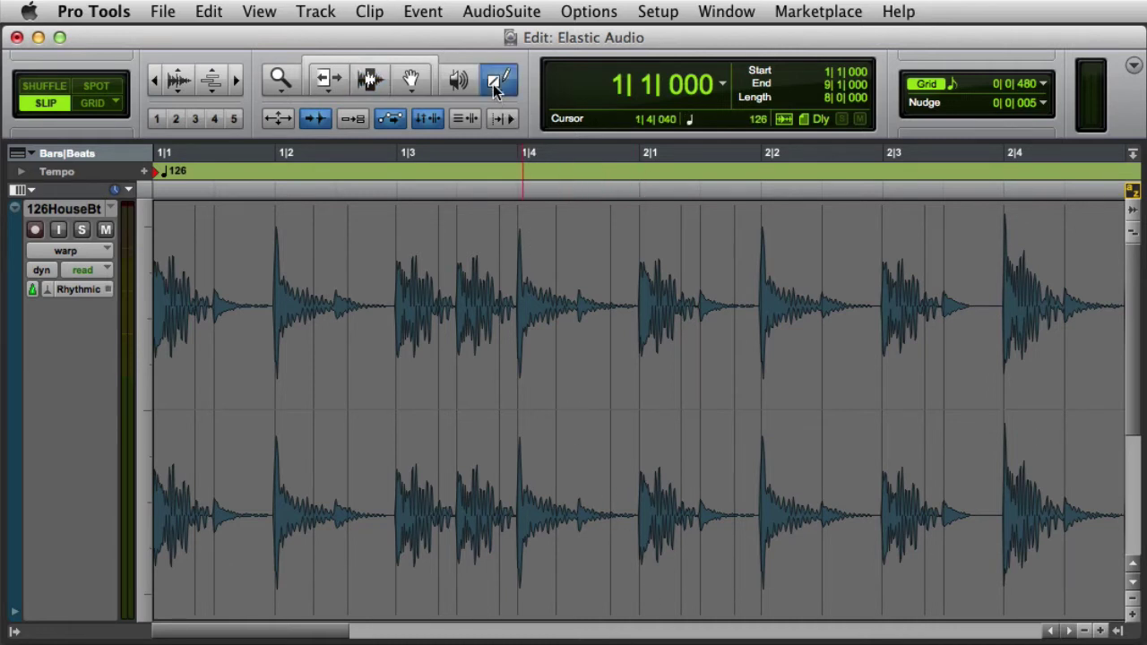
pyautogui.click(590, 365)
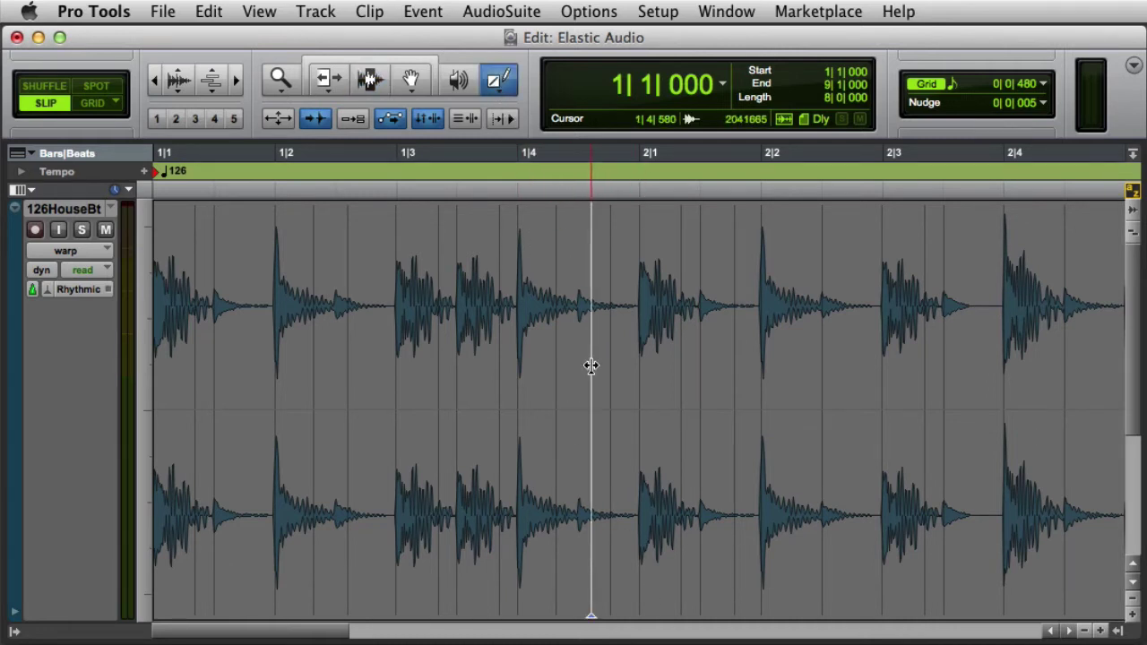
pyautogui.press('F8')
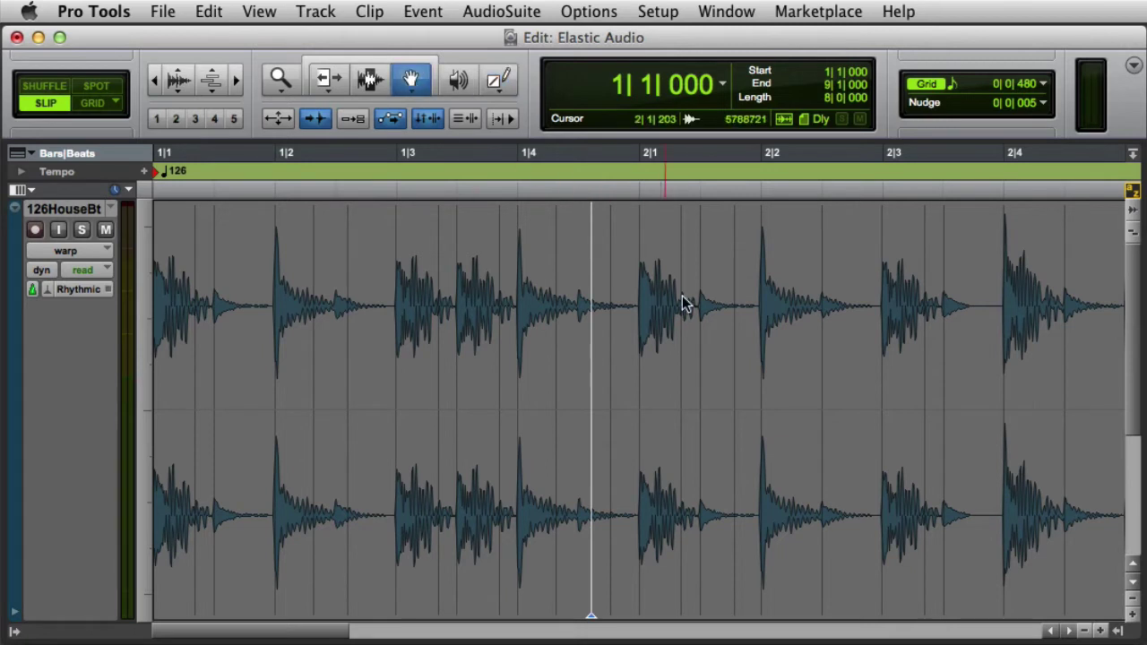
pyautogui.click(719, 366)
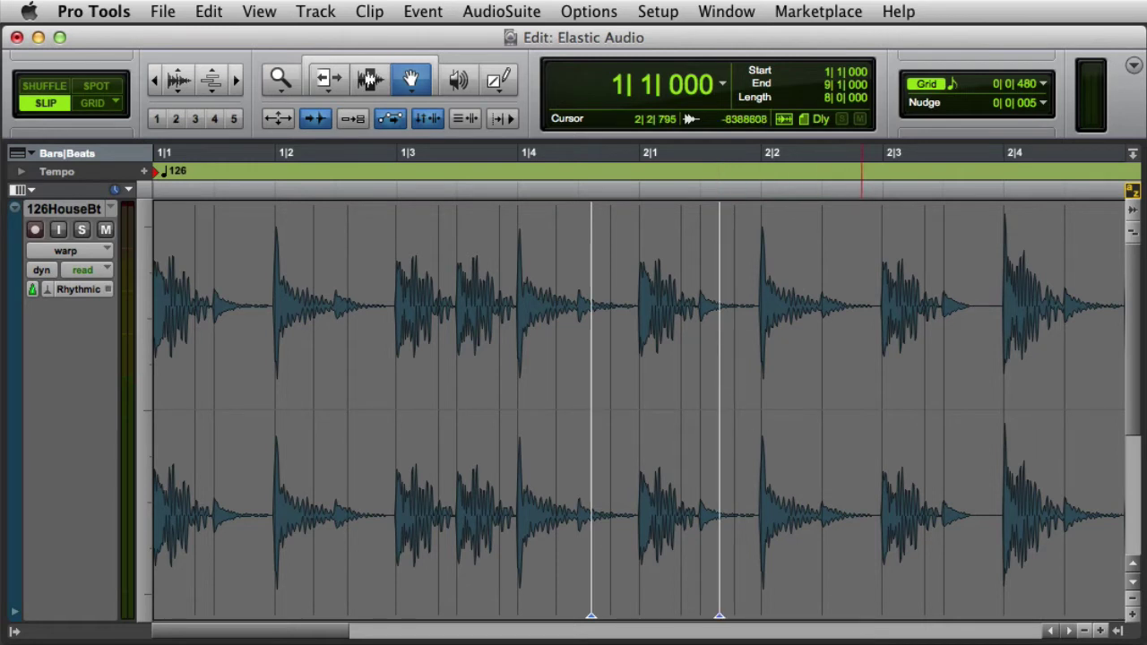
pyautogui.doubleClick(852, 394)
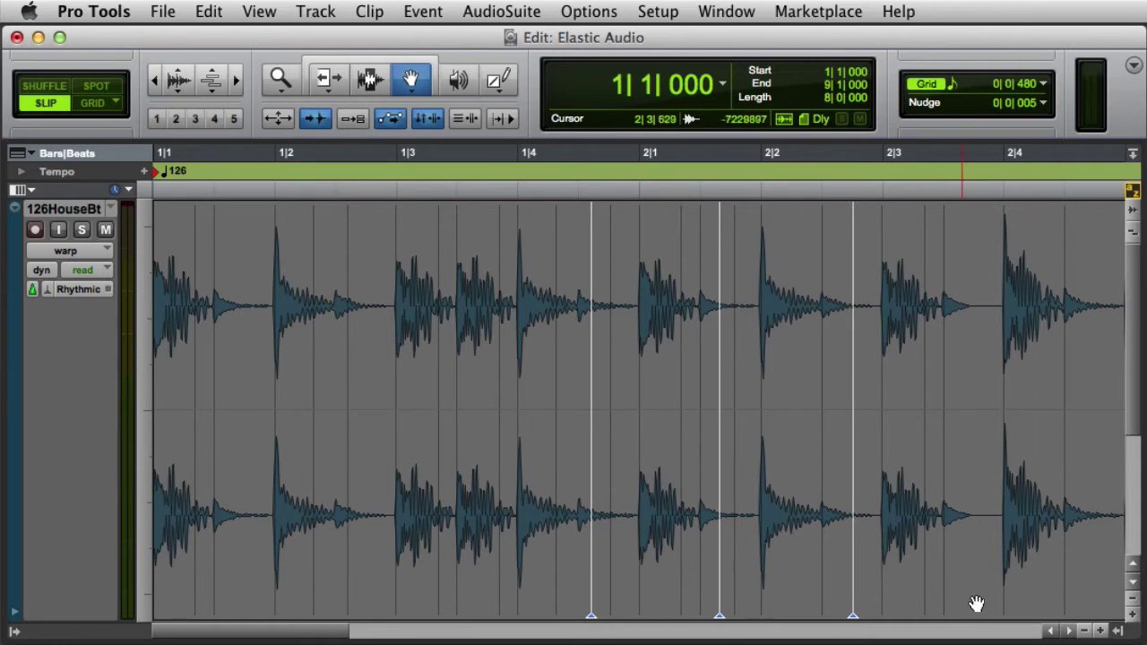
pyautogui.click(369, 79)
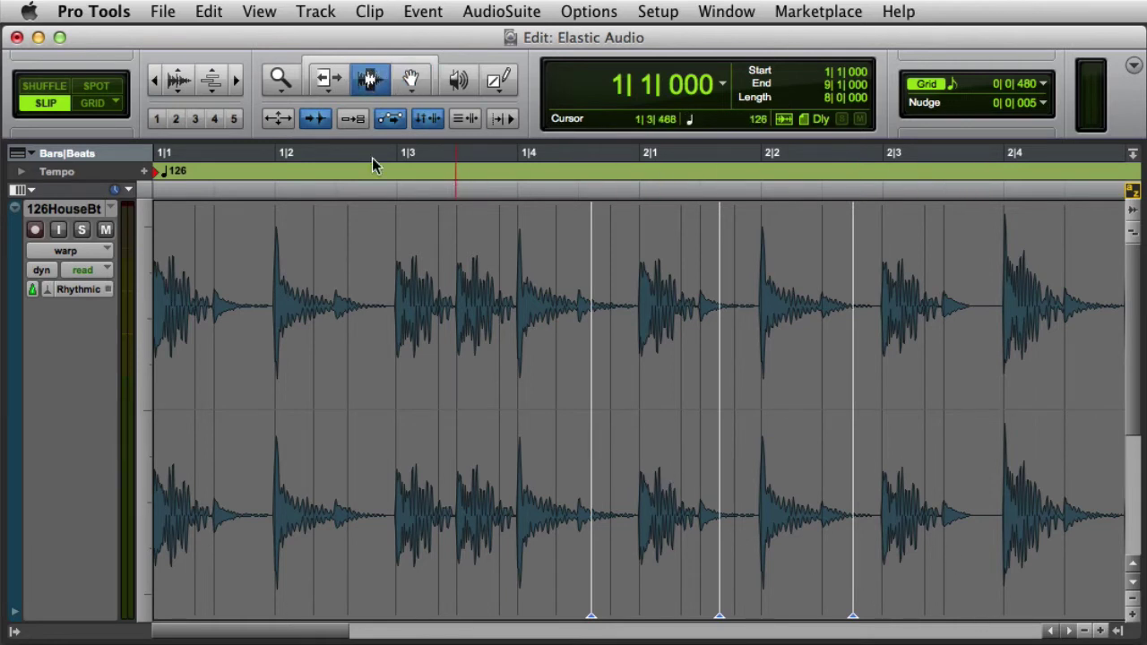
pyautogui.rightClick(372, 414)
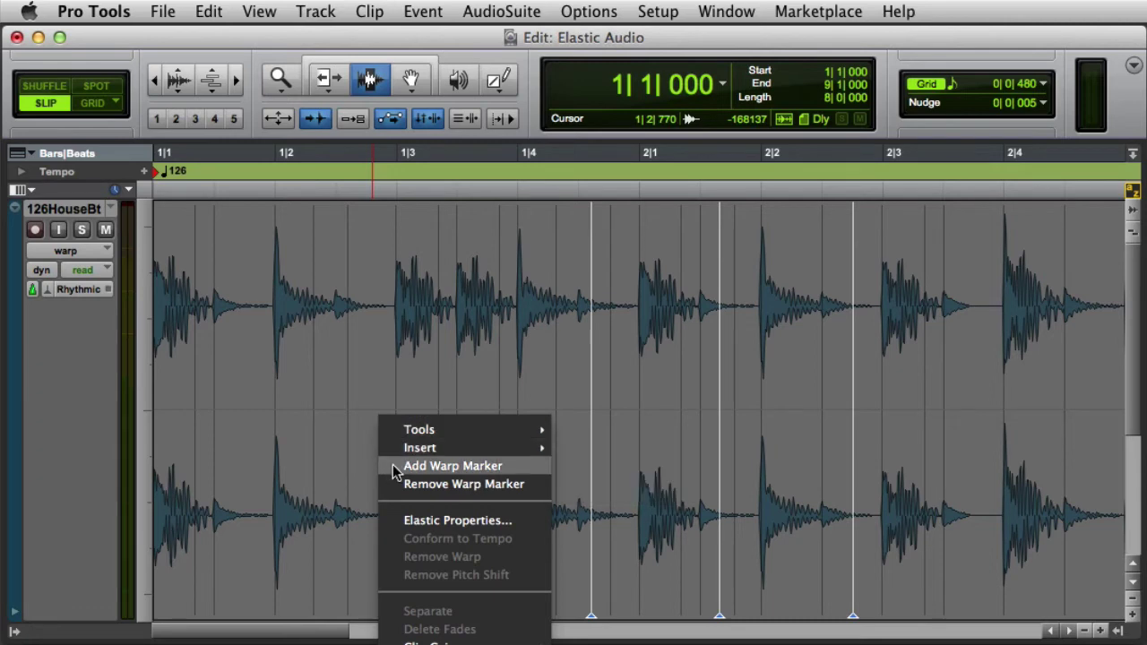
pyautogui.click(453, 466)
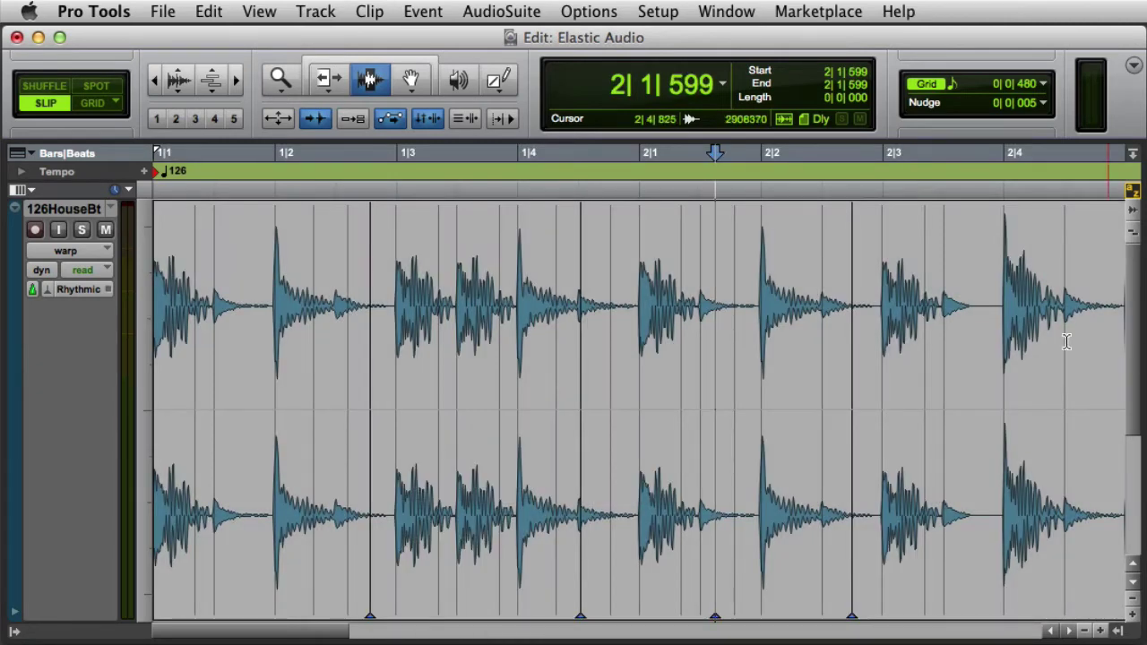
# Drag warp markers later to stretch the beat, then delete the warp marker after 1|4.
pyautogui.click(500, 81)
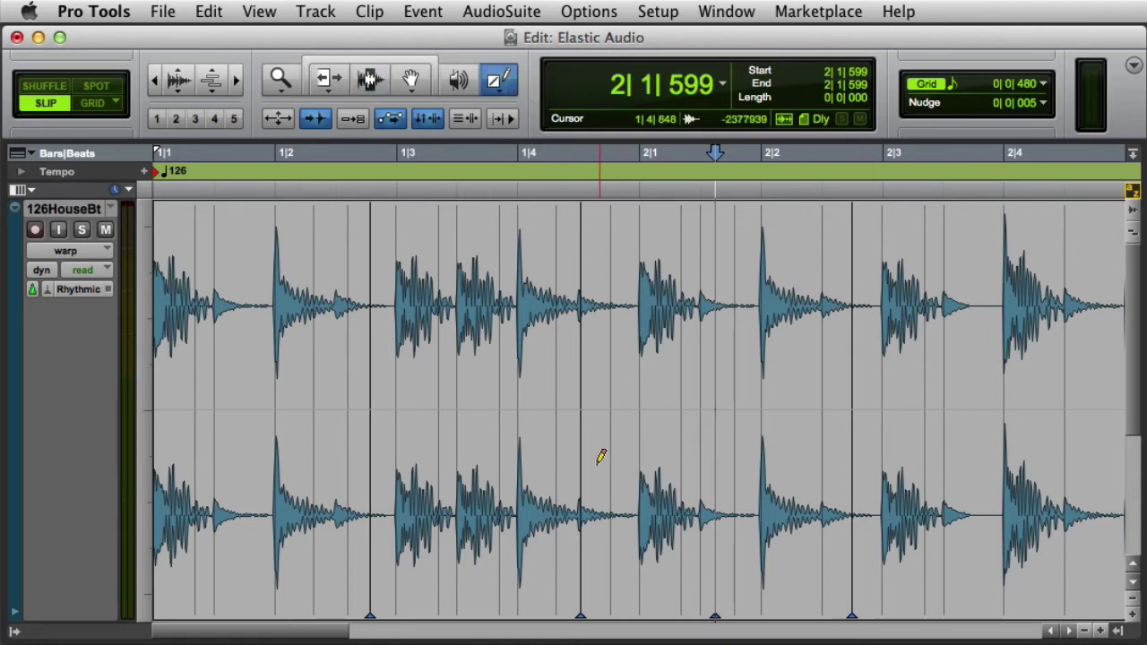
pyautogui.moveTo(581, 465)
pyautogui.mouseDown()
pyautogui.moveTo(630, 466)
pyautogui.moveTo(522, 466)
pyautogui.moveTo(585, 465)
pyautogui.mouseUp()
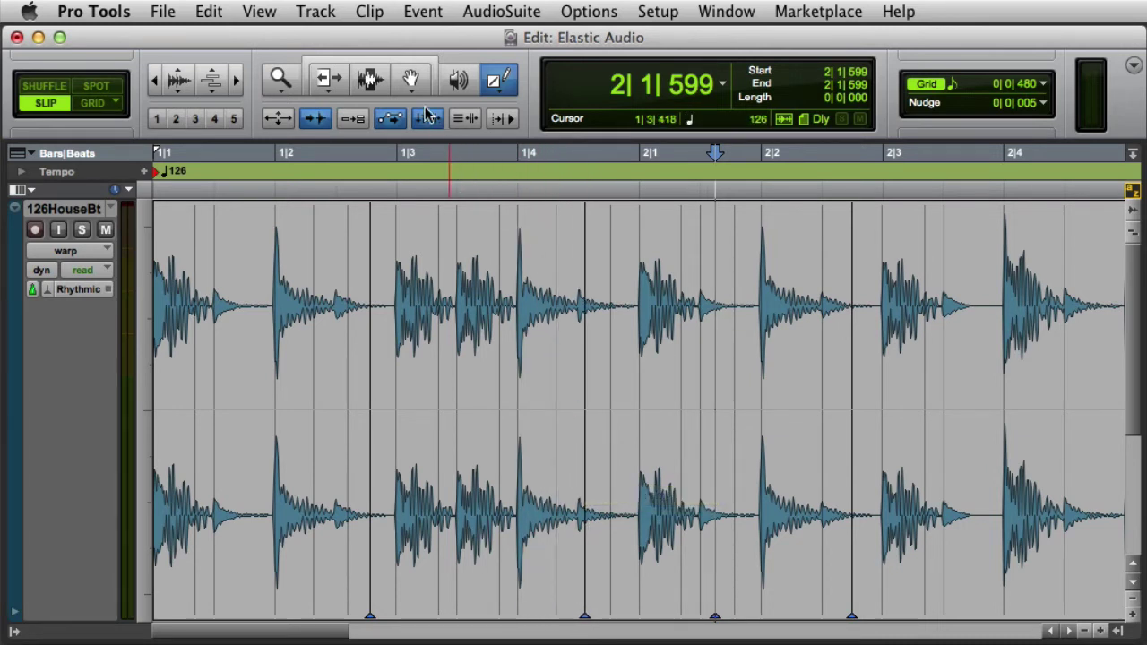
pyautogui.click(412, 82)
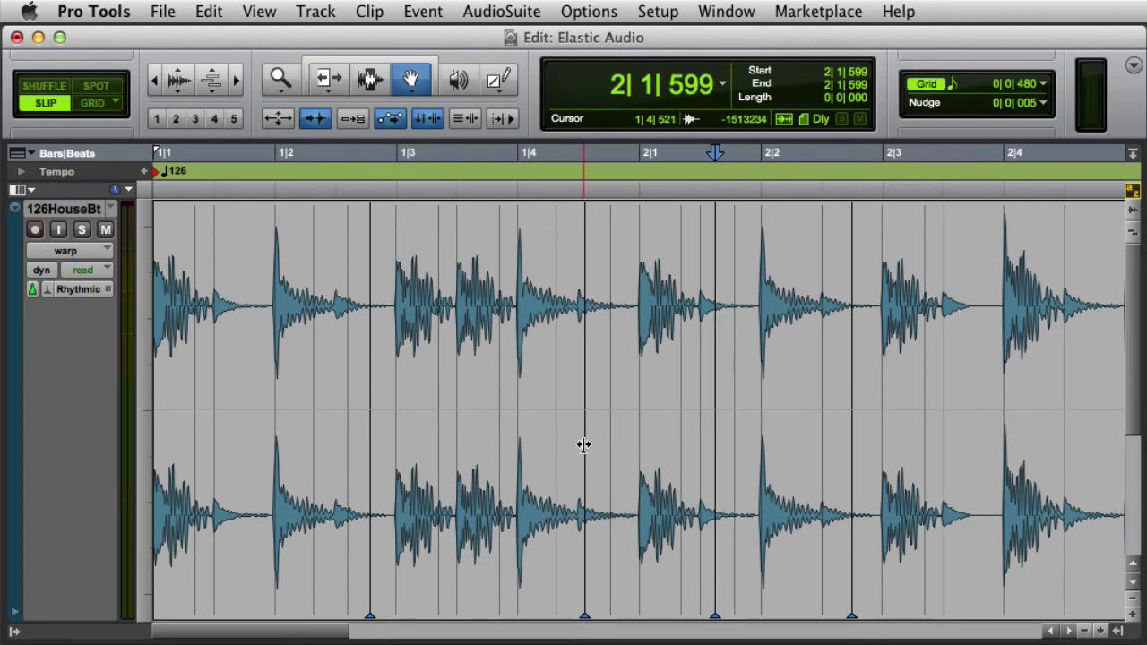
pyautogui.moveTo(583, 445)
pyautogui.mouseDown()
pyautogui.moveTo(623, 445)
pyautogui.moveTo(536, 446)
pyautogui.moveTo(578, 443)
pyautogui.mouseUp()
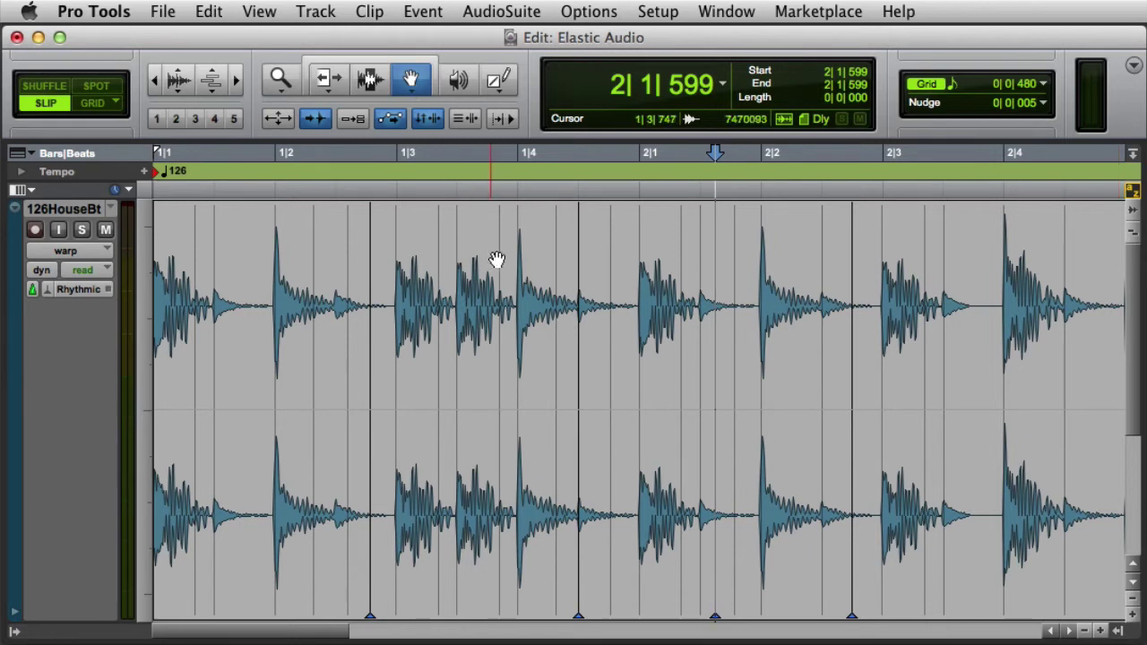
pyautogui.keyDown('alt'); pyautogui.click(578, 437); pyautogui.keyUp('alt')
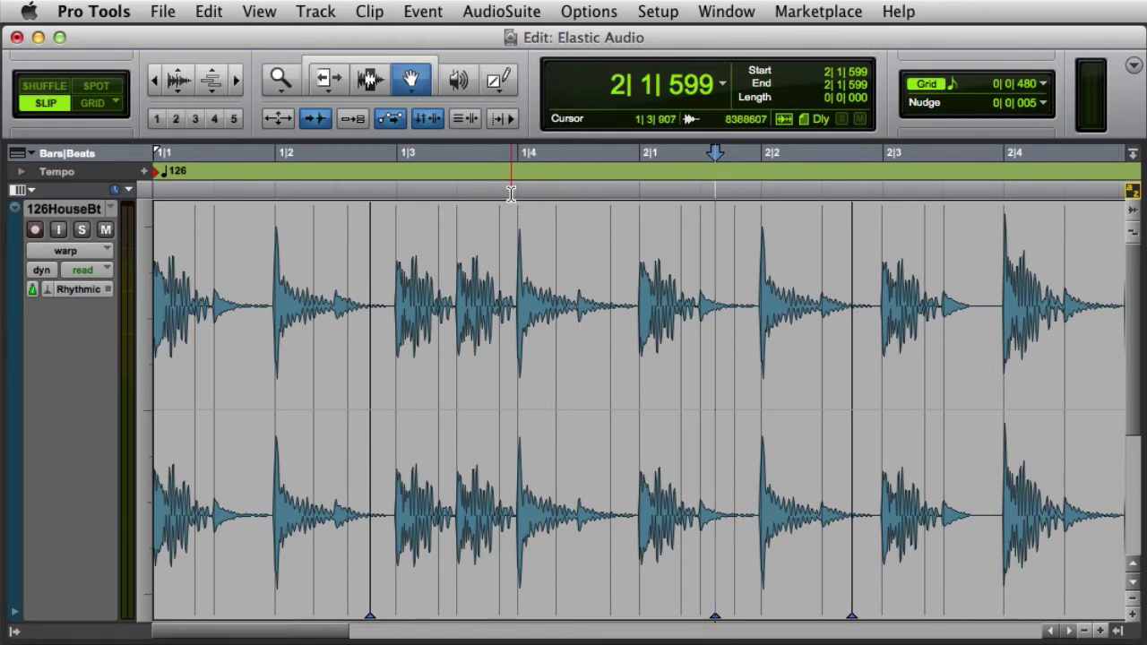
pyautogui.click(498, 81)
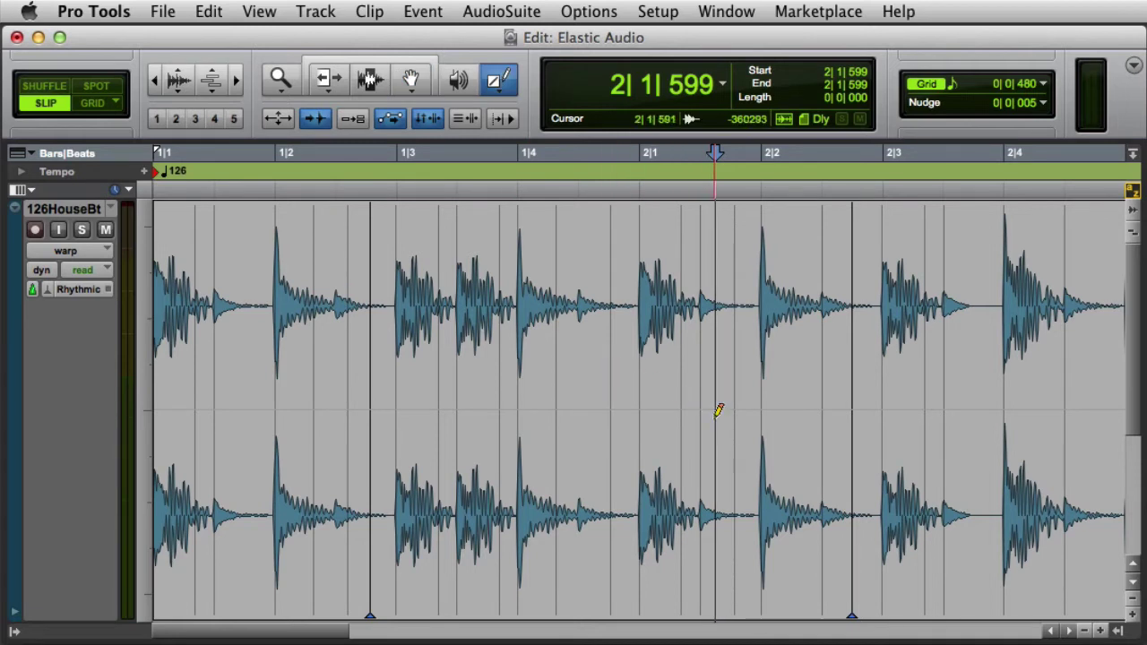
pyautogui.click(370, 80)
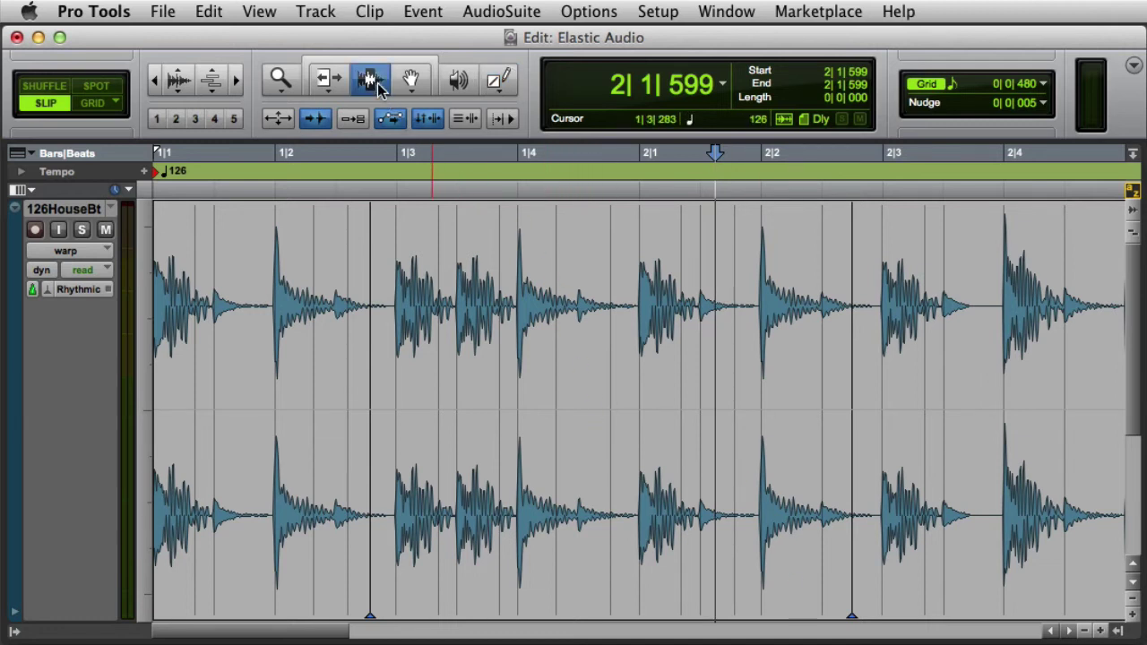
# Remove the warp marker at 1|2|753 and select the range 1|3|190 to 1|4|808.
pyautogui.rightClick(370, 387)
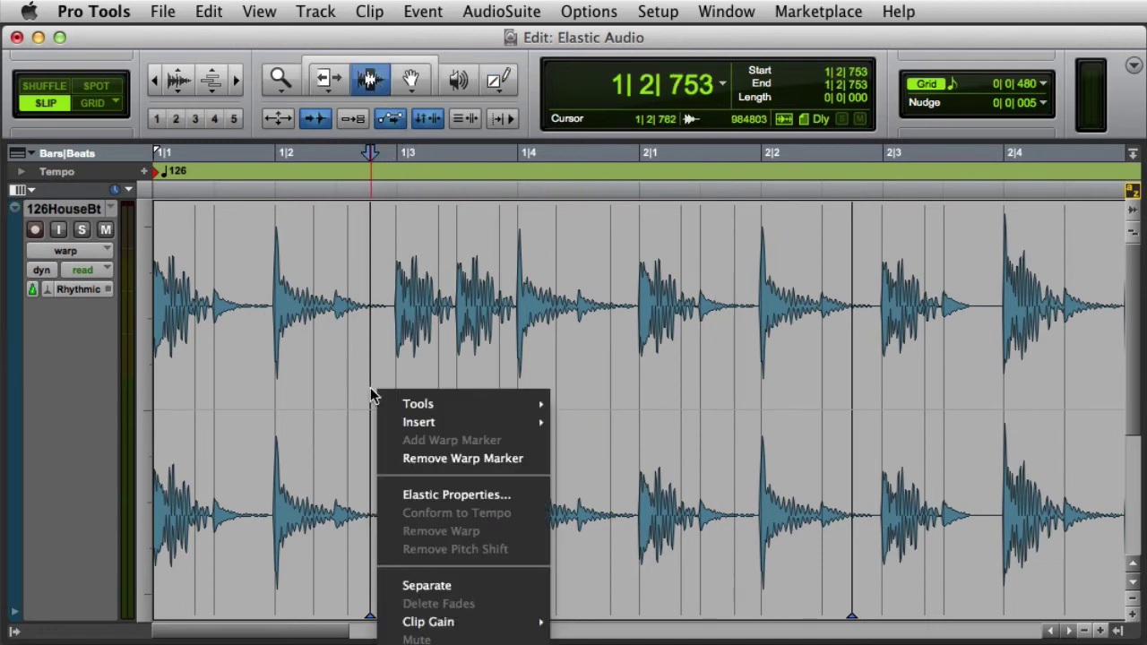
pyautogui.click(392, 458)
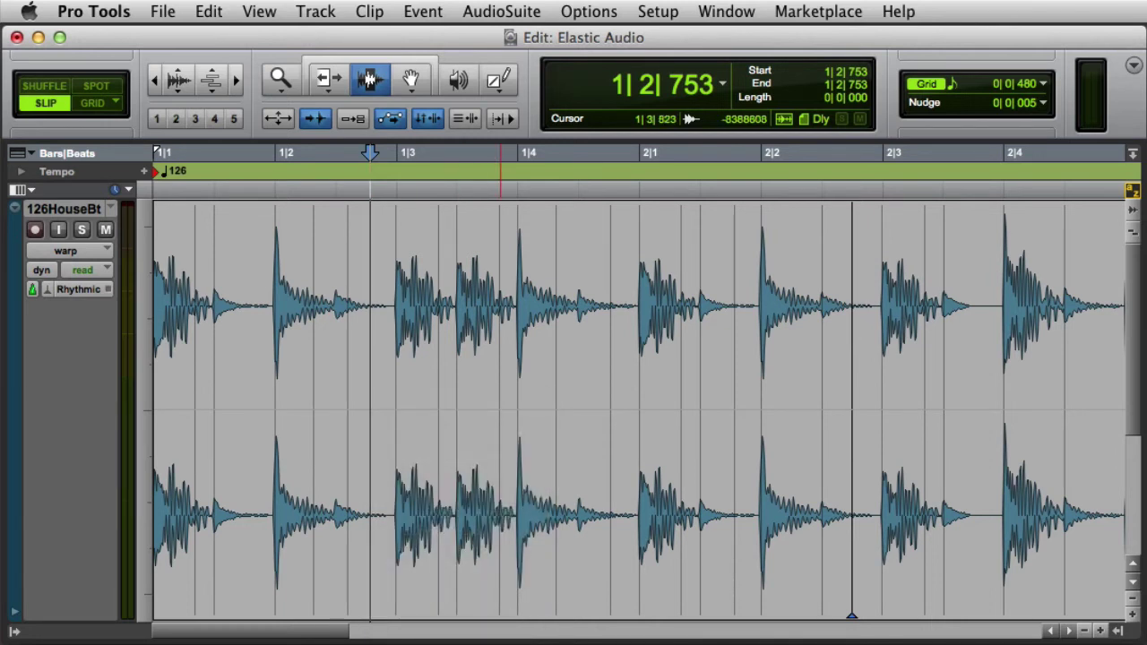
pyautogui.click(420, 321)
pyautogui.moveTo(420, 320); pyautogui.dragTo(618, 332)
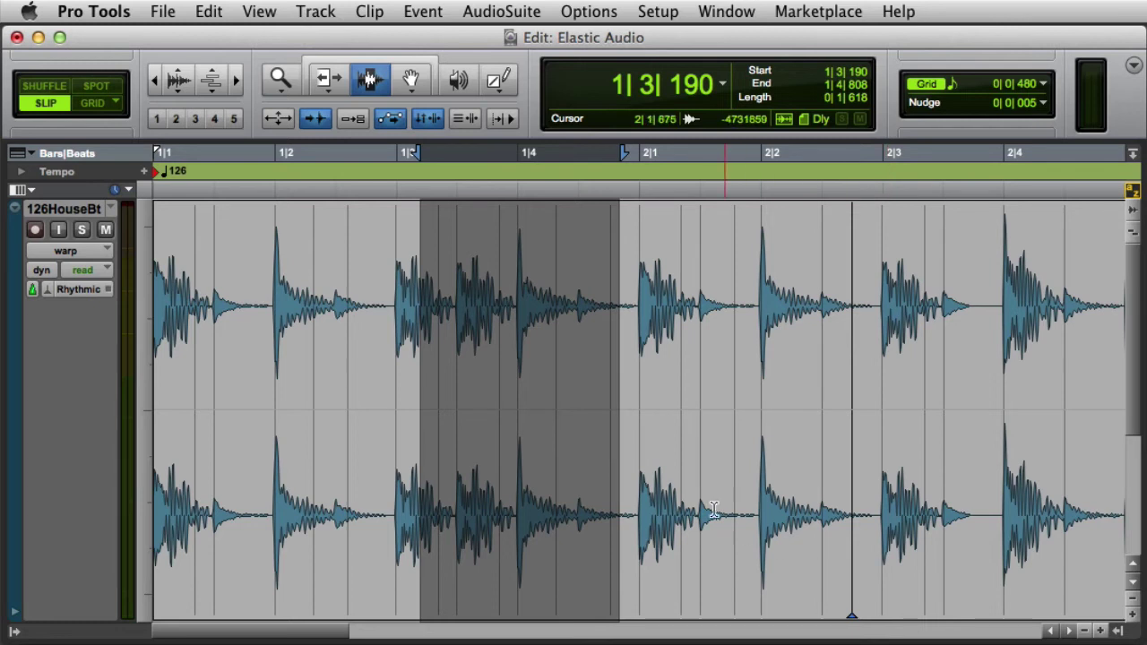
# Add a warp marker in the selected range from its right-click menu, landing at 2|4|952.
pyautogui.rightClick(577, 381)
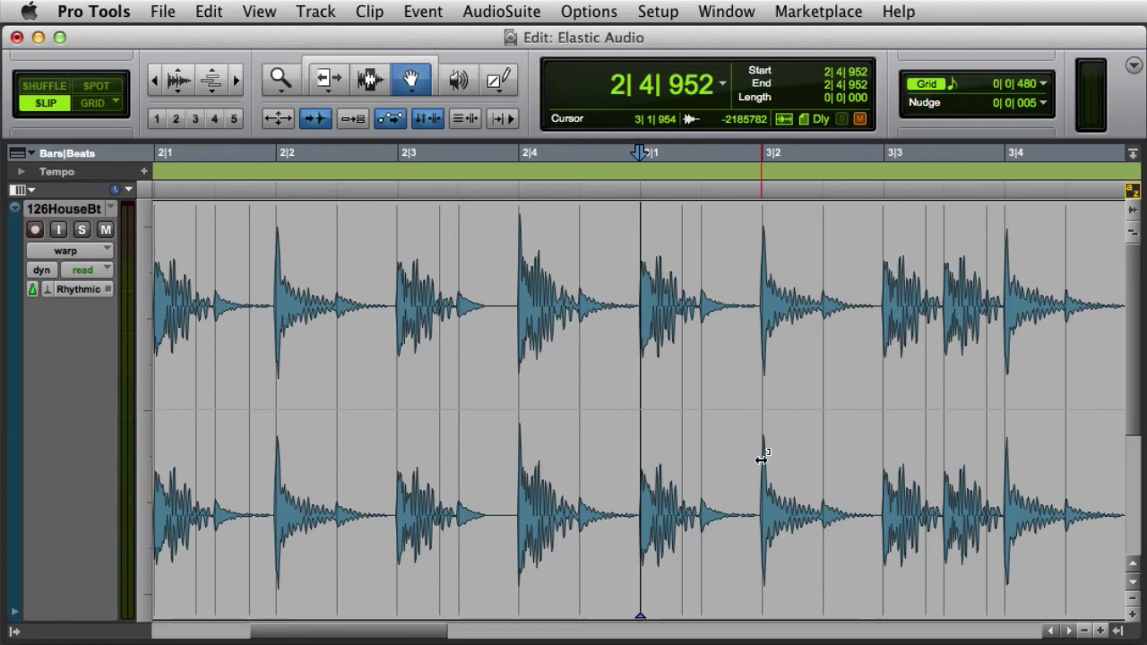
# Drag a transient to re-warp the clip, zoom out, then drag again to set the marker at 2|2|580.
pyautogui.moveTo(761, 458)
pyautogui.mouseDown()
pyautogui.moveTo(869, 458)
pyautogui.moveTo(663, 453)
pyautogui.moveTo(714, 452)
pyautogui.mouseUp()
pyautogui.press('super+bracketleft')
pyautogui.press('super+bracketleft')
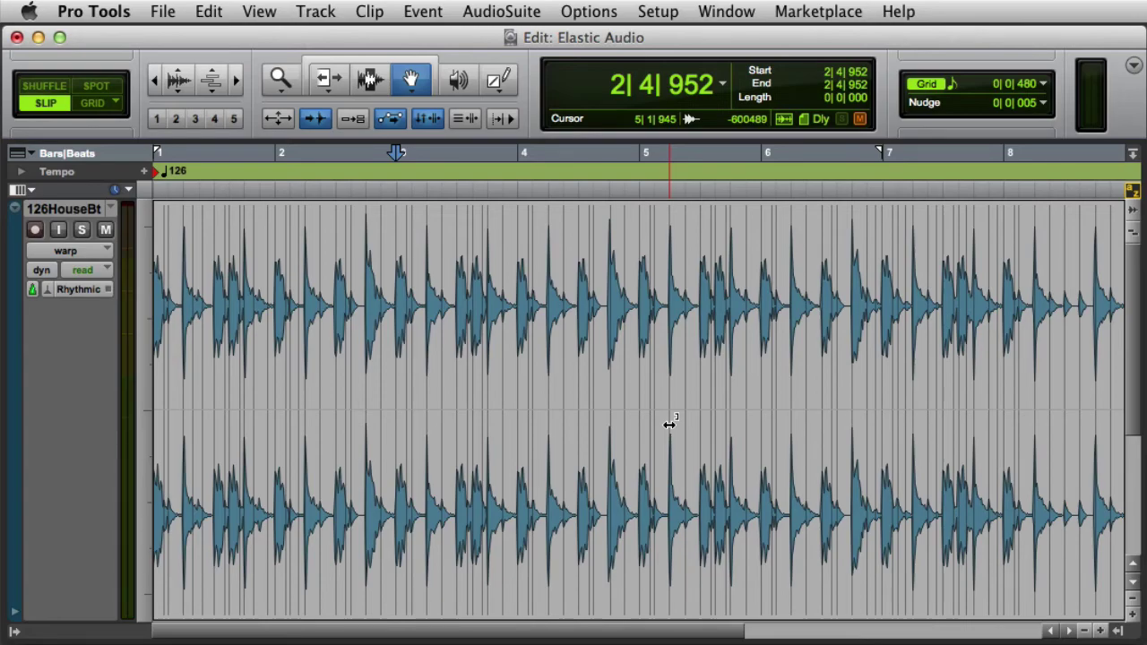
pyautogui.moveTo(670, 423); pyautogui.dragTo(515, 414)
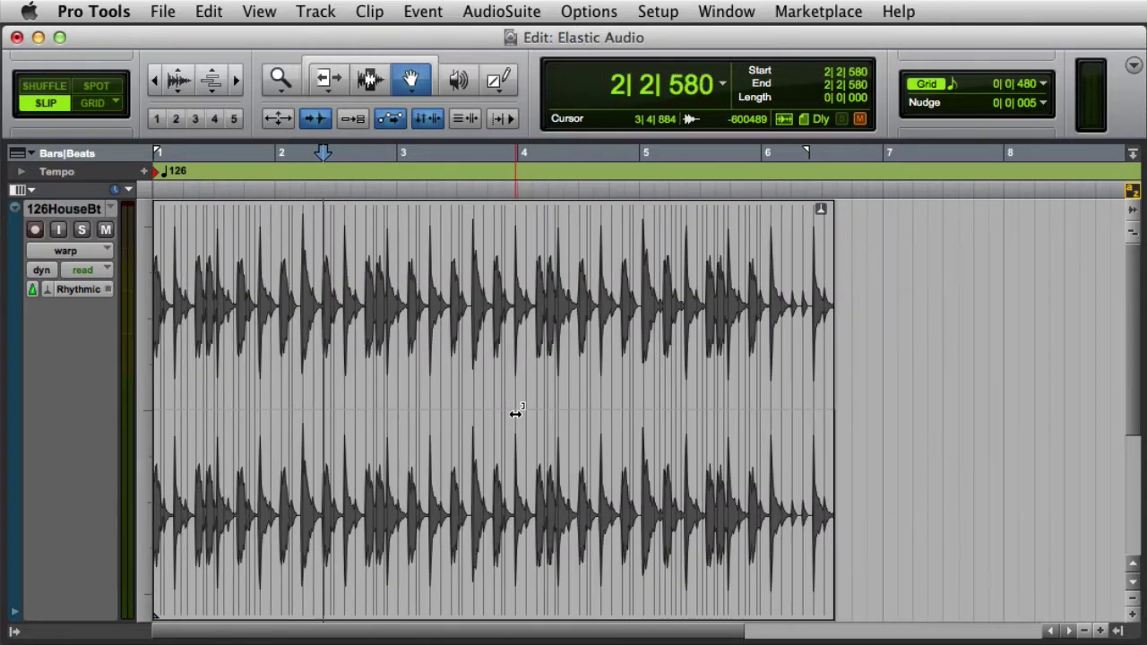
# Add a warp marker at bar 8 of the clip and stretch the audio around it.
pyautogui.click(523, 422)
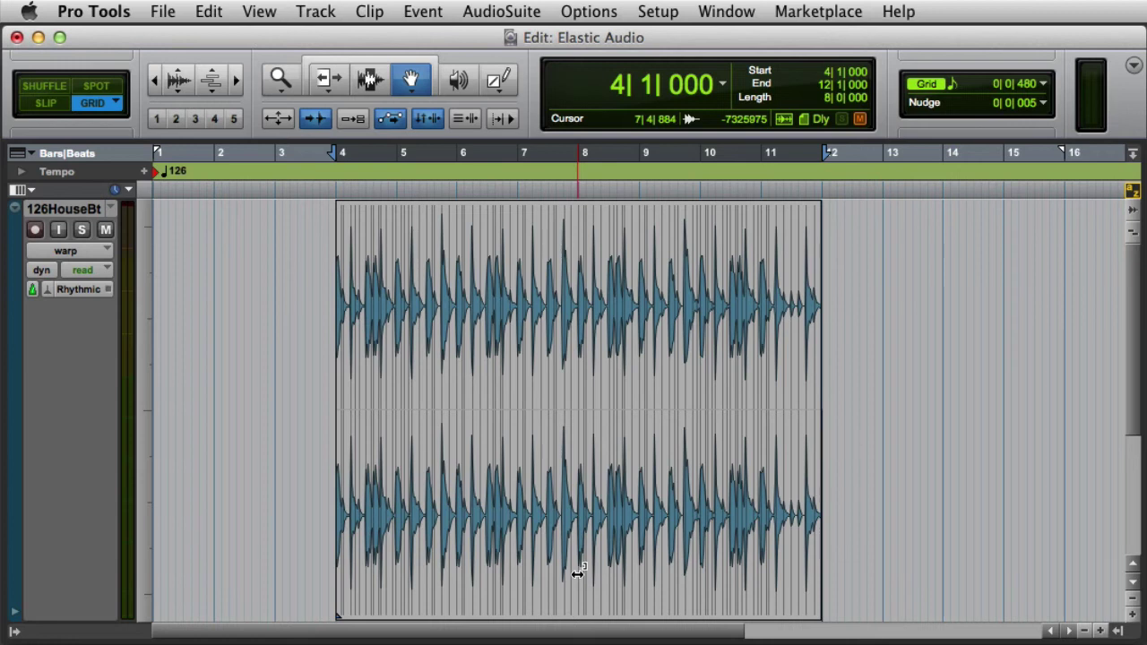
pyautogui.click(577, 574)
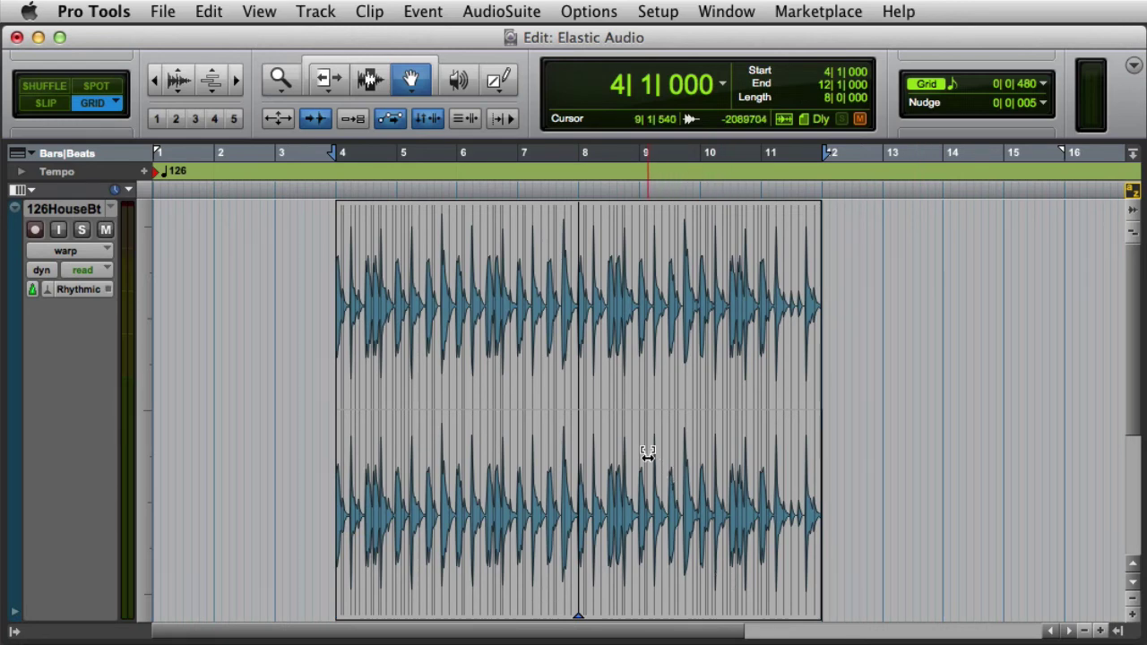
pyautogui.moveTo(648, 461)
pyautogui.mouseDown()
pyautogui.moveTo(683, 456)
pyautogui.moveTo(621, 455)
pyautogui.moveTo(644, 455)
pyautogui.mouseUp()
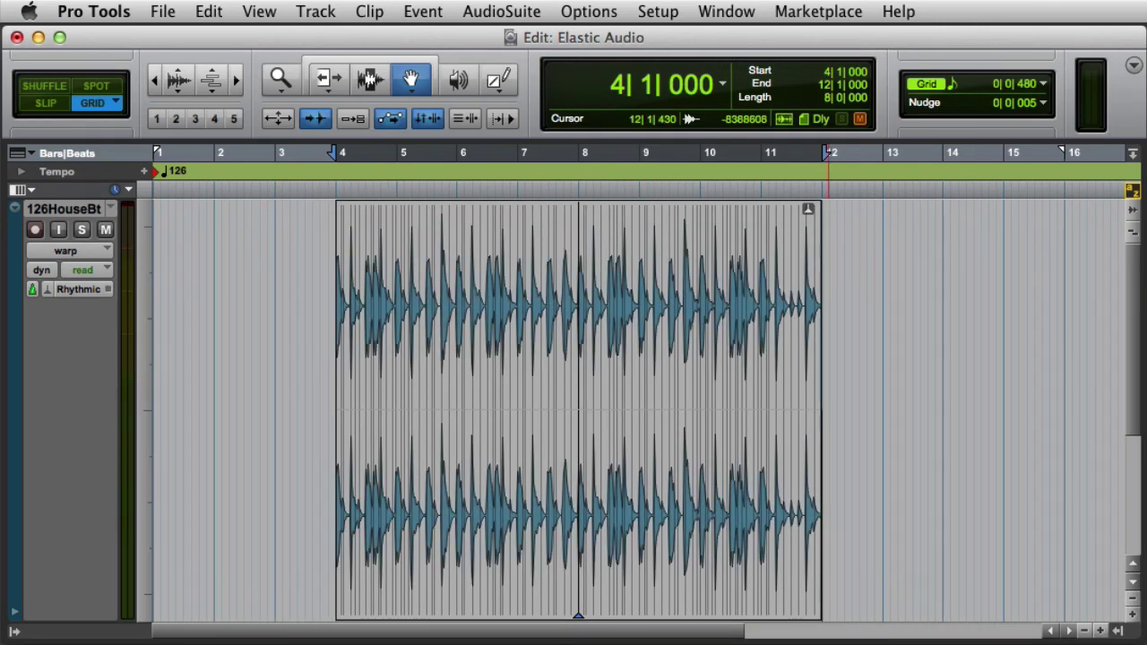
# Zoom in around bar 6 of the warped clip.
pyautogui.press('F7')
pyautogui.click(463, 412)
pyautogui.press('super+bracketright')
pyautogui.press('super+bracketright')
pyautogui.press('super+bracketright')
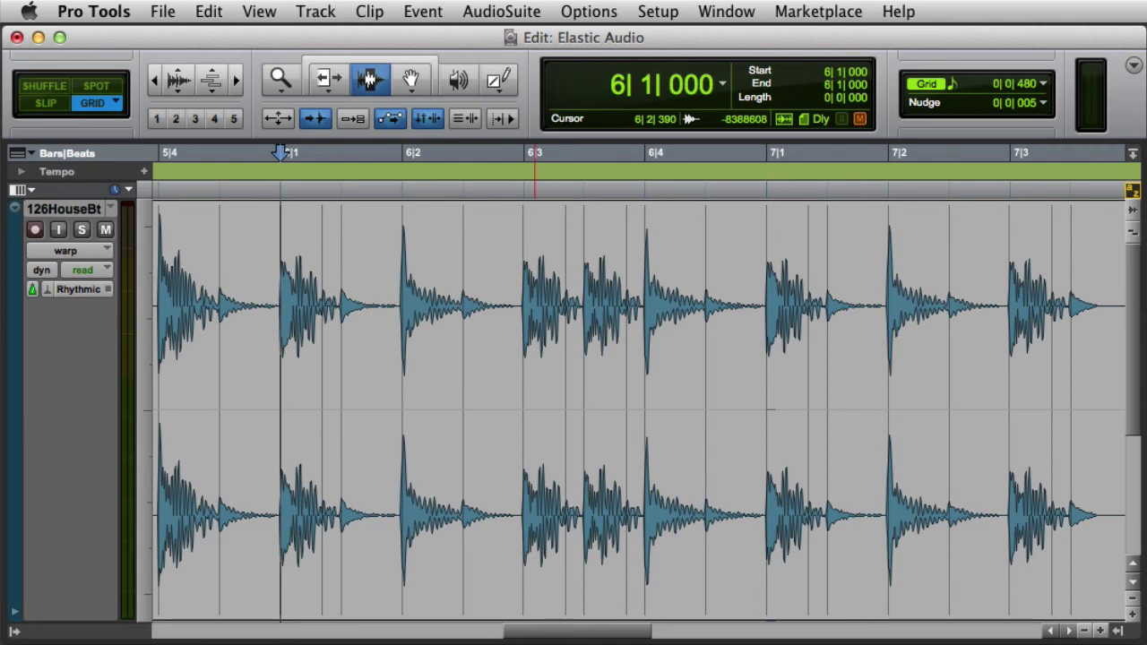
# Audition the warped section, then add warp markers at 7|1 and on the 6|4 hit.
pyautogui.press('space')
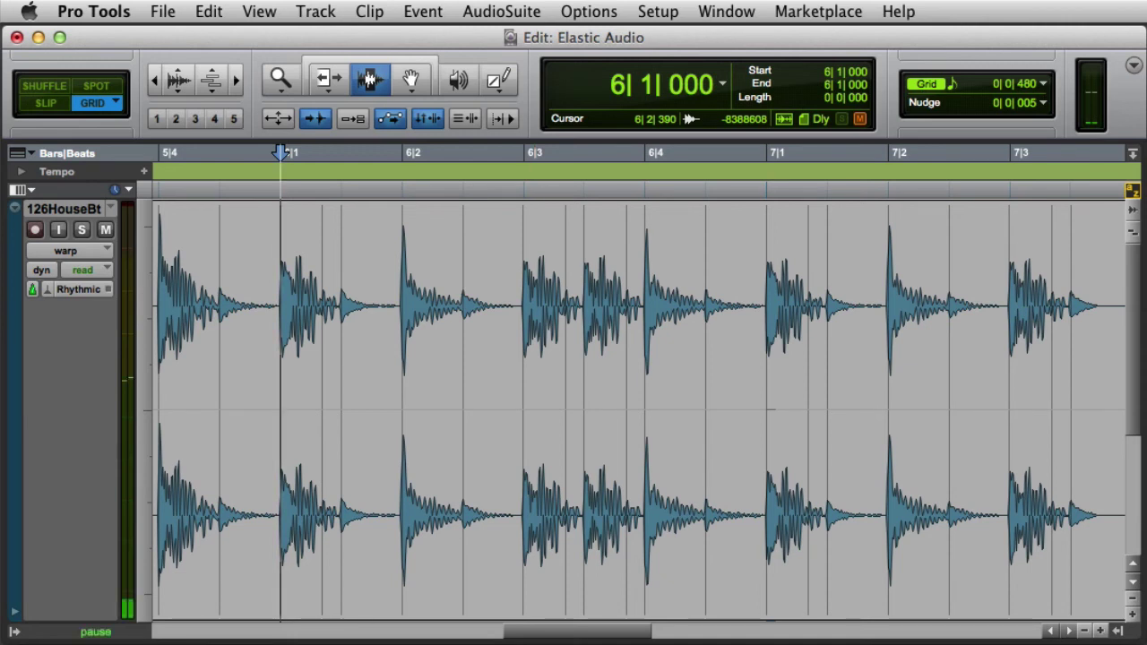
pyautogui.press('space')
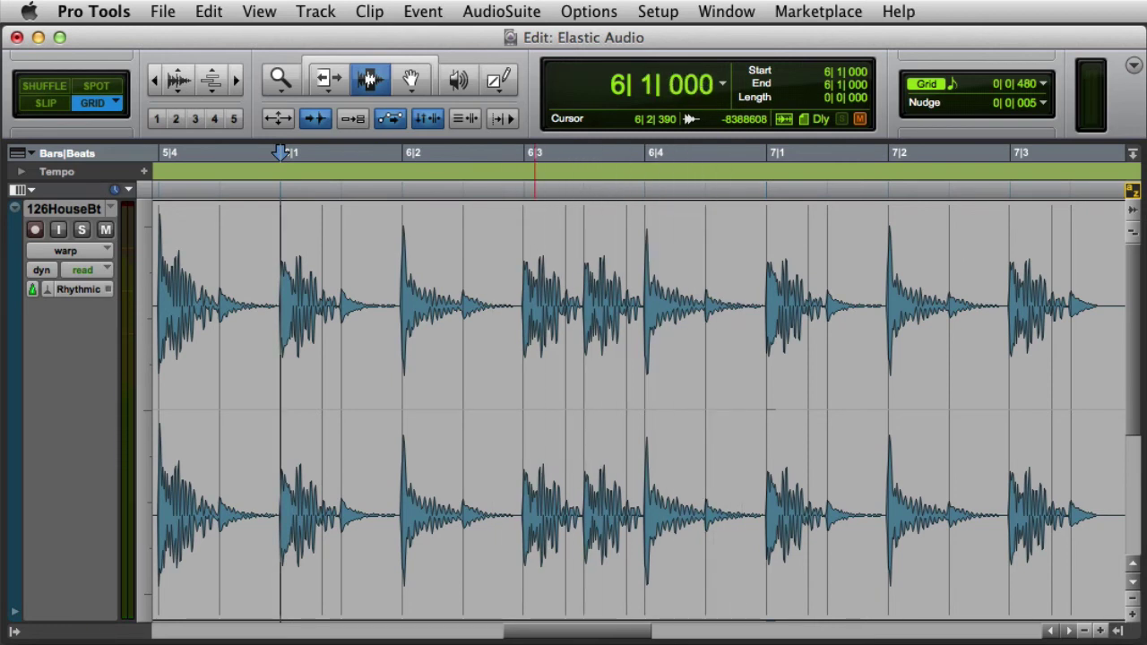
pyautogui.press('F8')
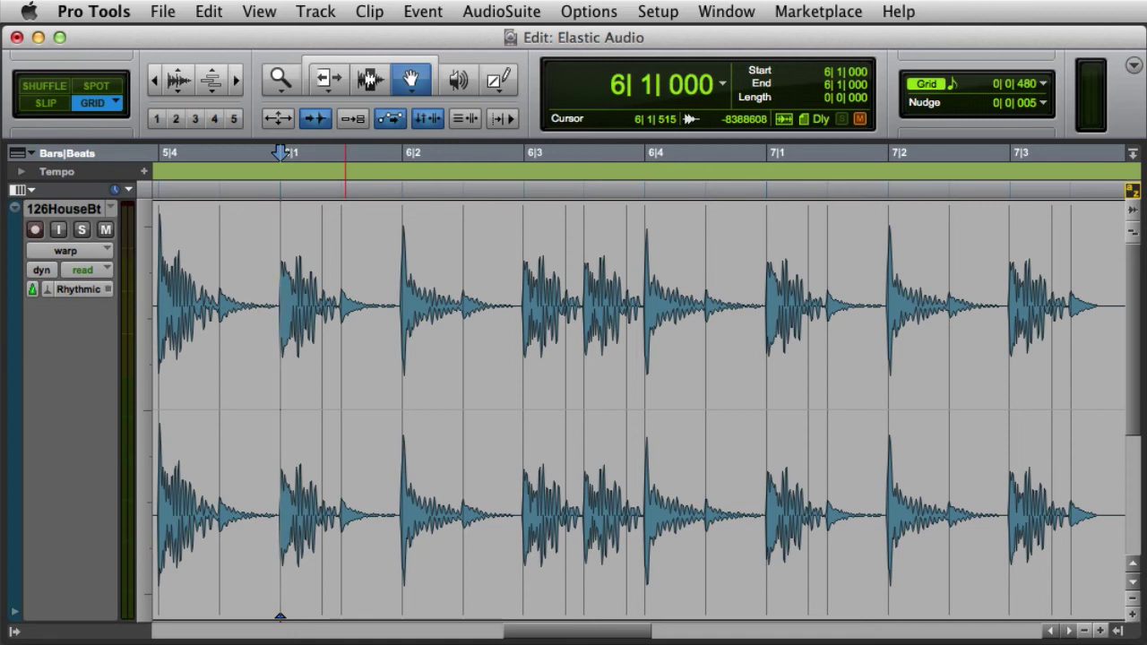
pyautogui.doubleClick(764, 435)
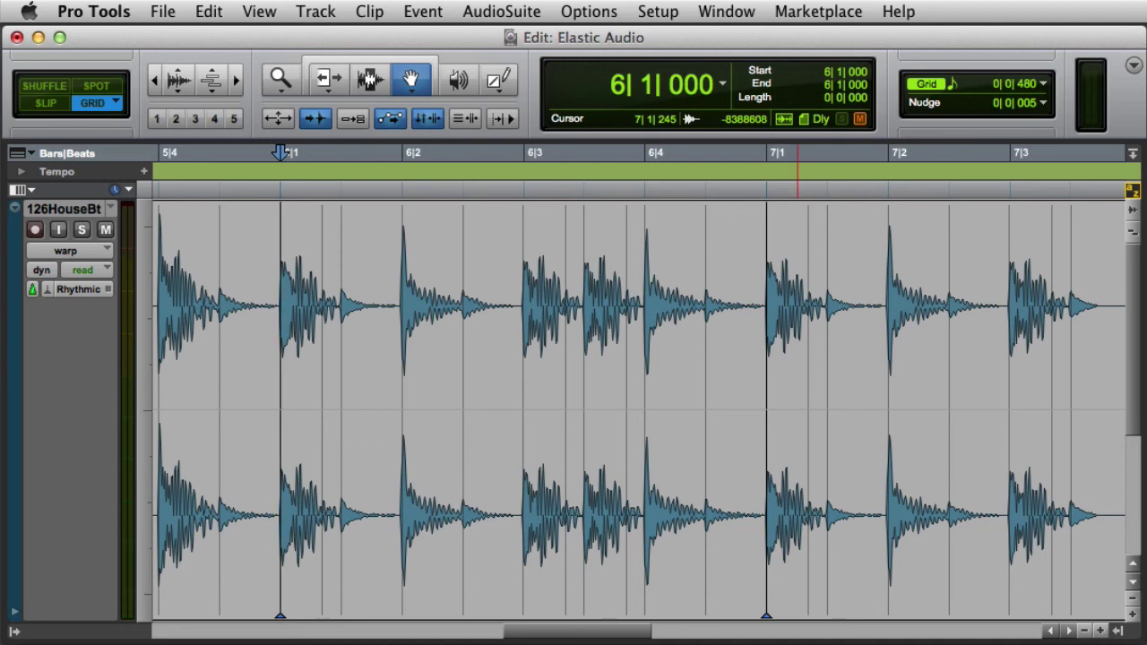
pyautogui.doubleClick(646, 416)
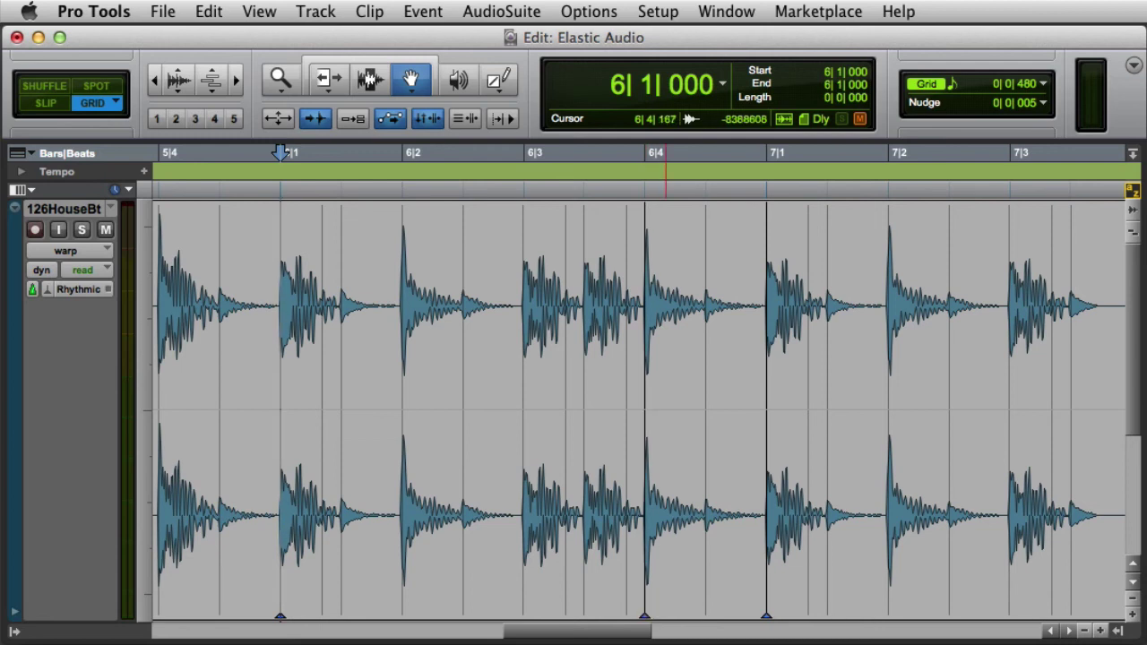
# In Slip mode, pull the 6|4 hit earlier toward 6|2 and audition the re-timed beat.
pyautogui.press('F2')
pyautogui.moveTo(647, 379); pyautogui.dragTo(491, 380)
pyautogui.press('space')
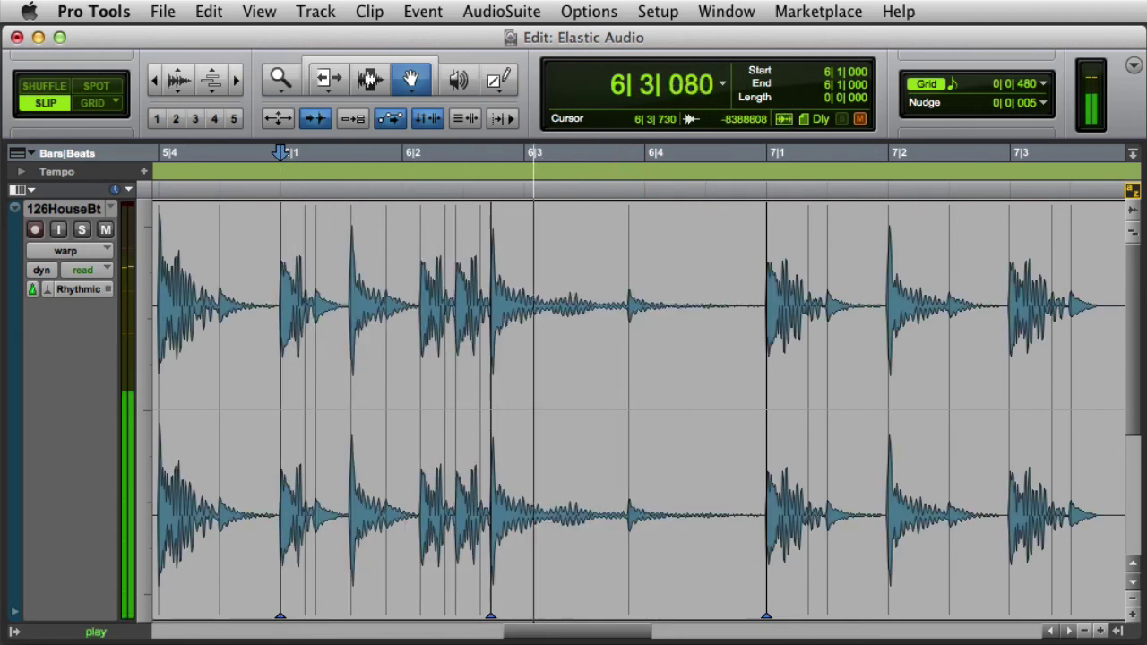
pyautogui.press('space')
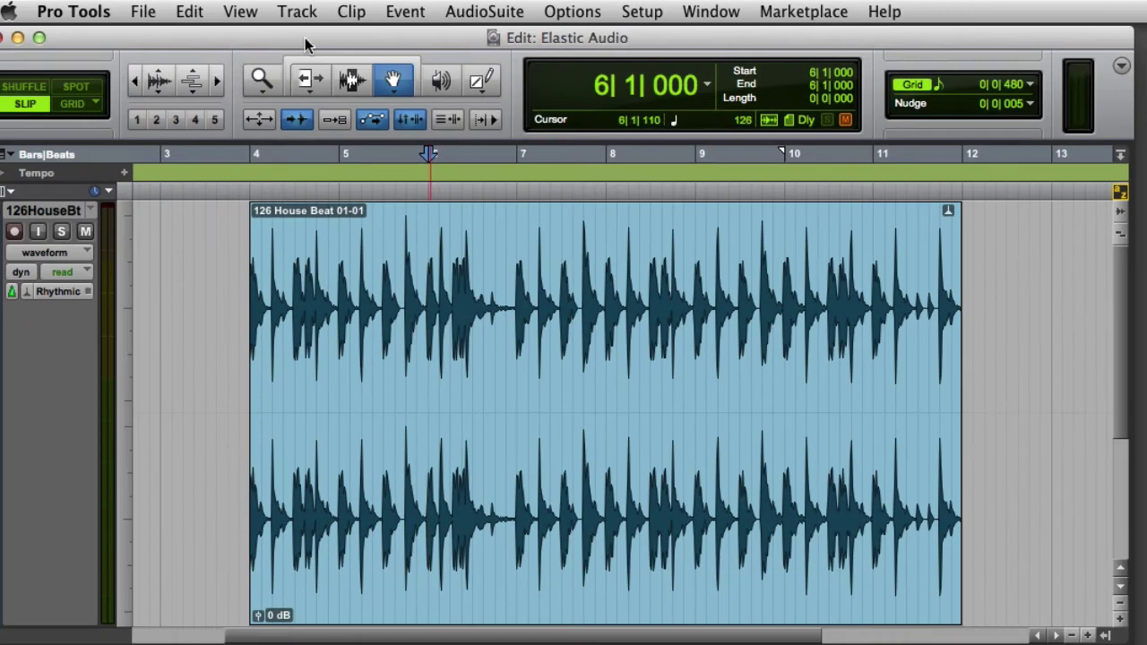
# Uncheck View > Clip > Processing State to hide the clip processing indicator.
pyautogui.click(240, 11)
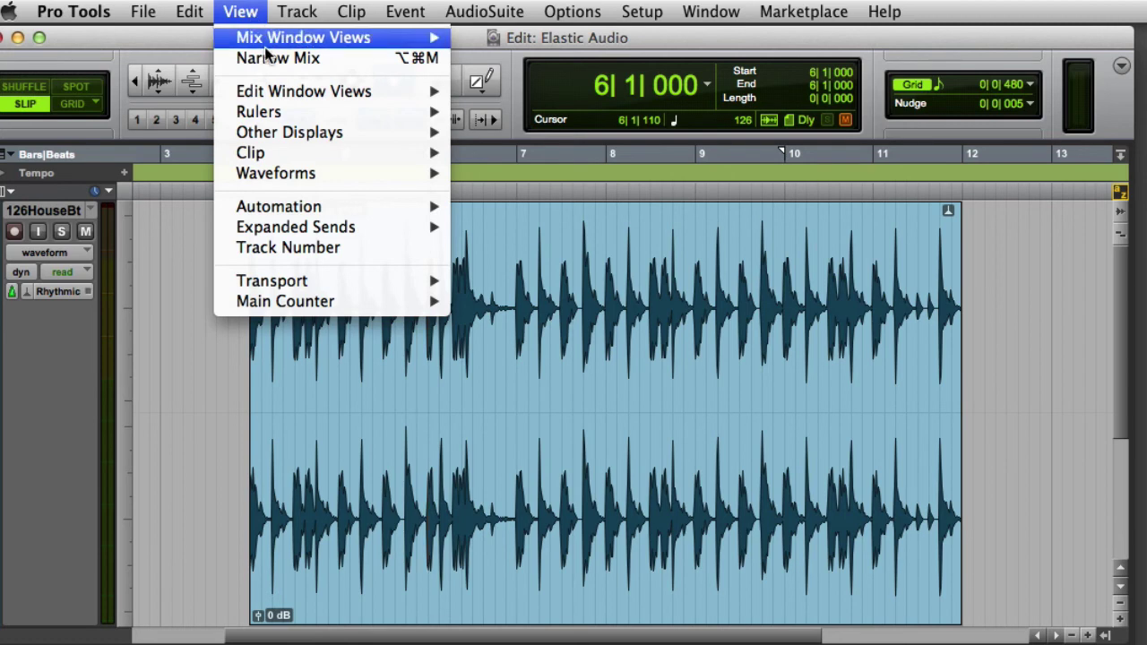
pyautogui.moveTo(288, 150)
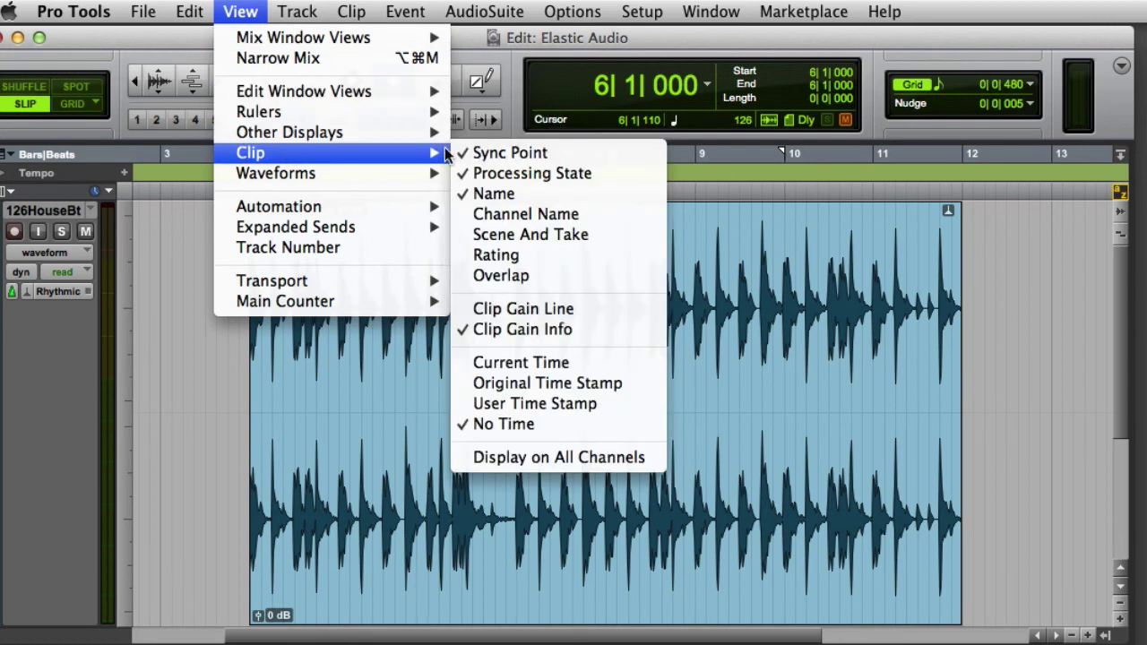
pyautogui.click(604, 176)
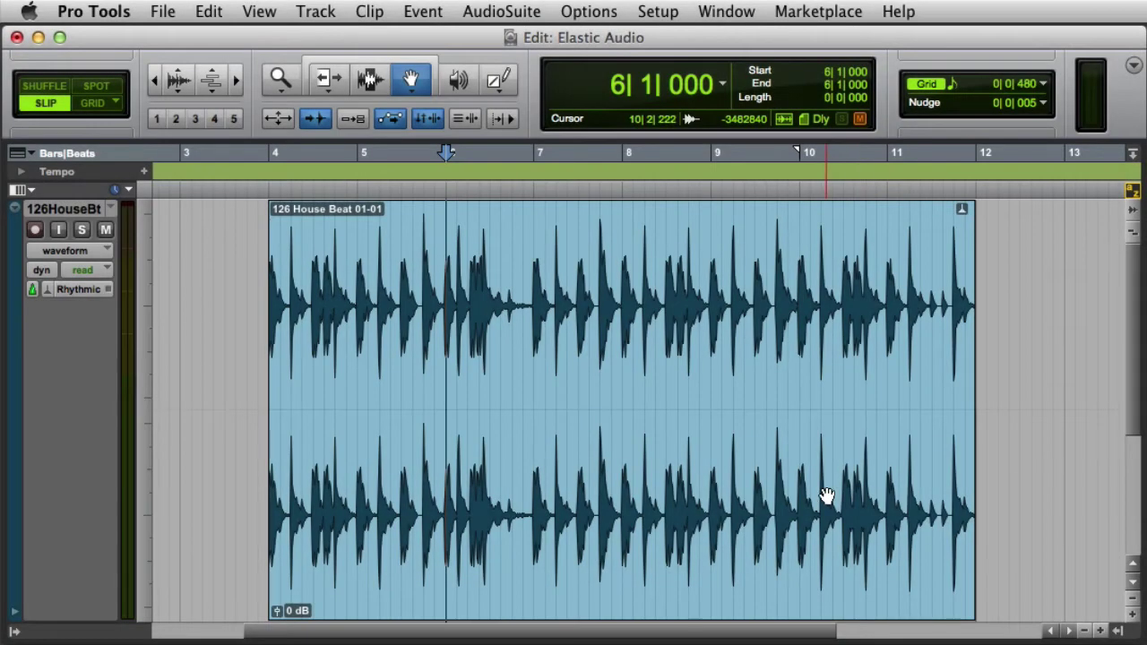
# Remove Warp from the 126 House Beat 01-01 clip via the Clip menu, also in its right-click menu.
pyautogui.click(824, 494)
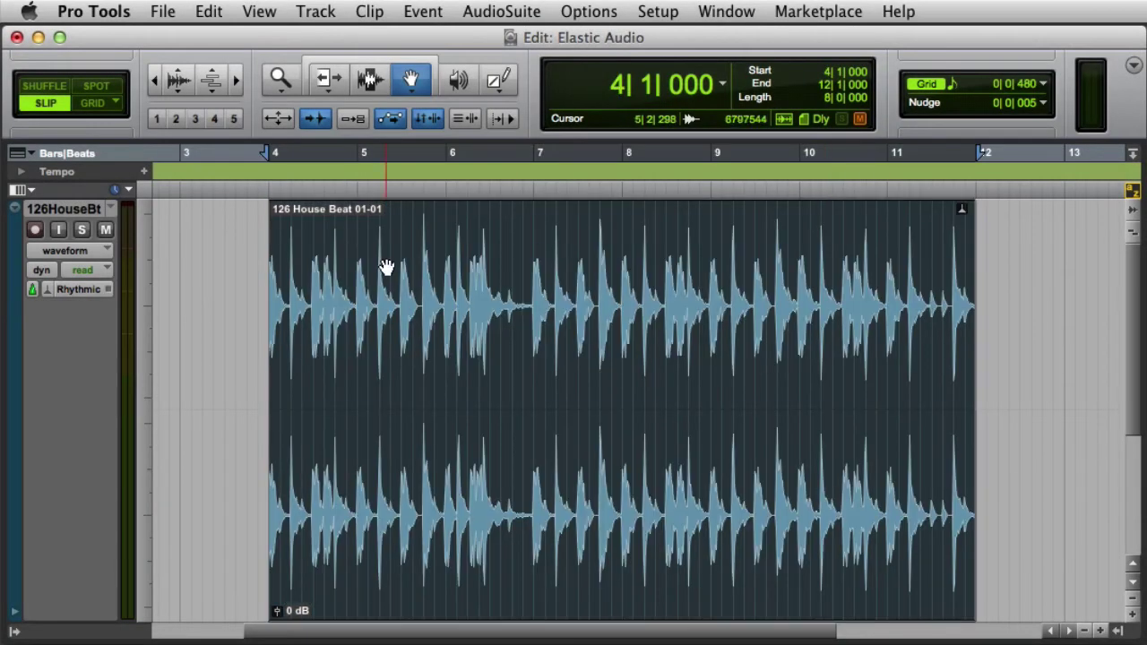
pyautogui.click(369, 11)
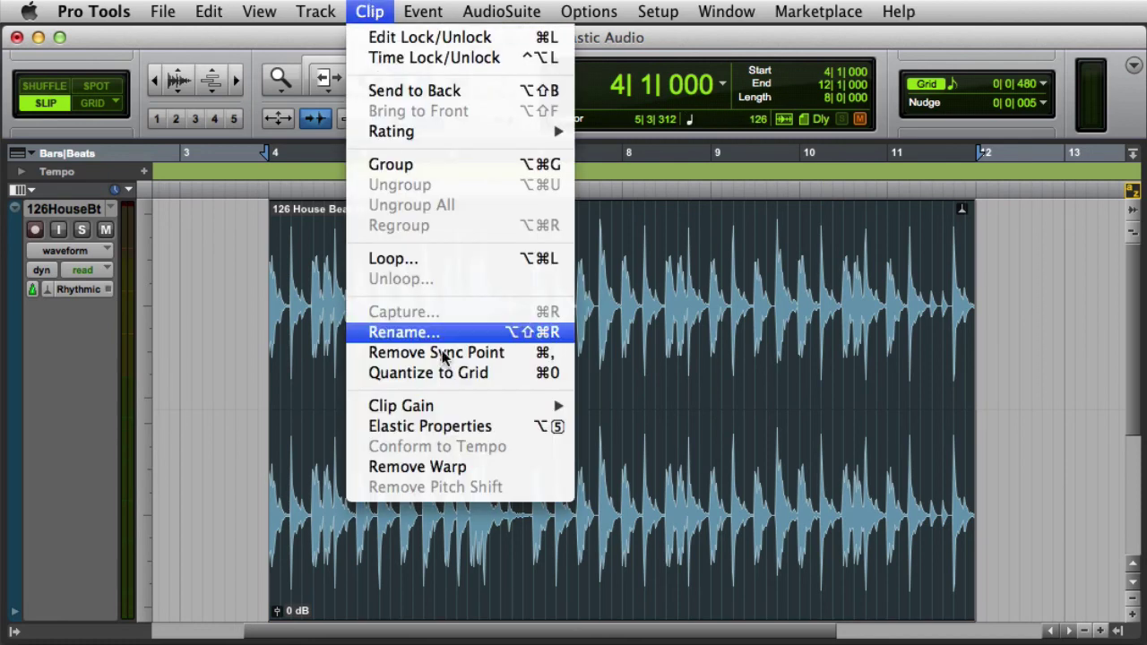
pyautogui.click(484, 467)
pyautogui.rightClick(583, 248)
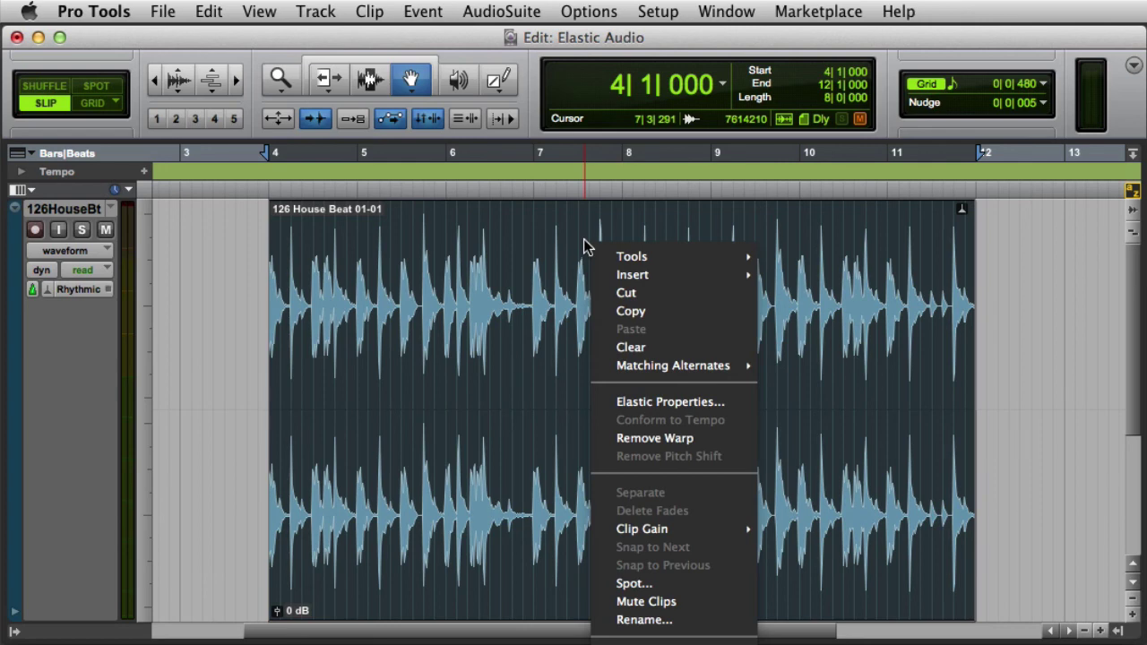